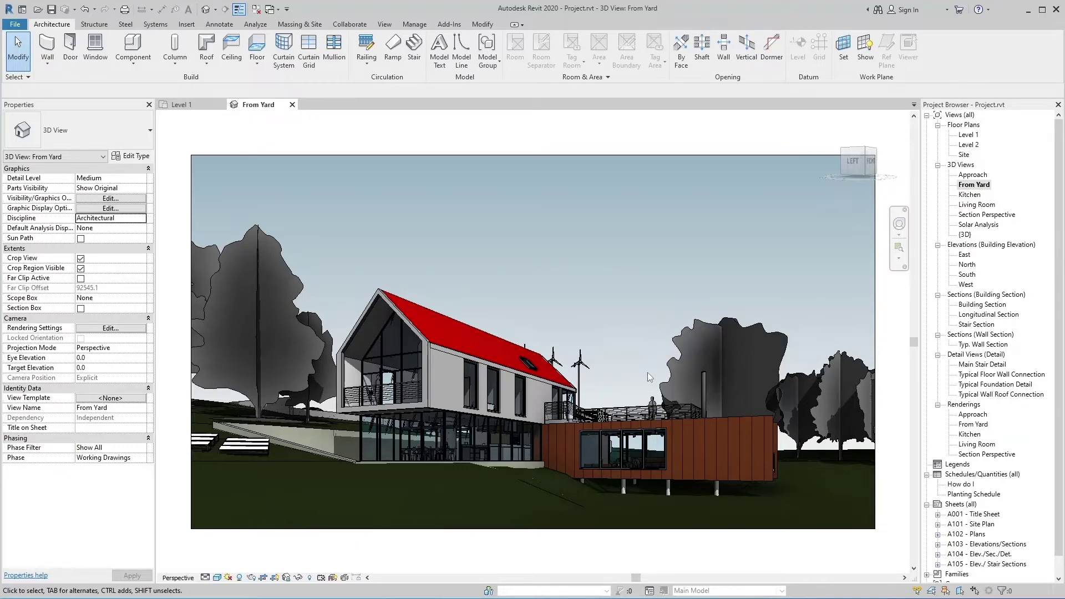
Check which discipline options are available for the From Yard 3D view.
click(791, 361)
click(424, 380)
click(595, 387)
click(622, 383)
click(143, 220)
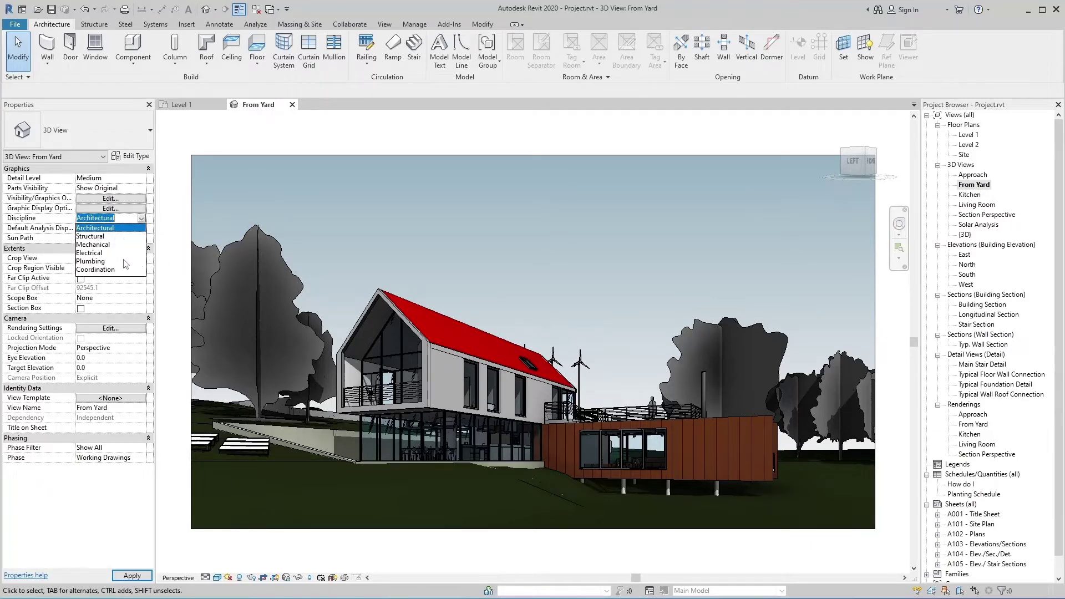
click(172, 263)
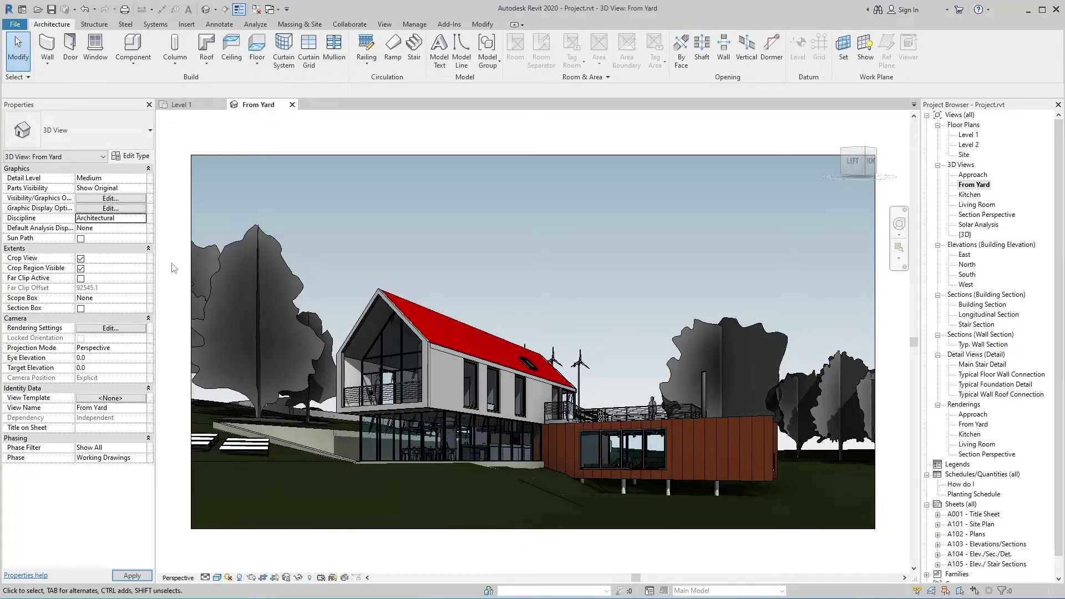
Close the From Yard view, draw a vertical building section between grids 2 and 3 on Level 1, and open its view.
click(293, 106)
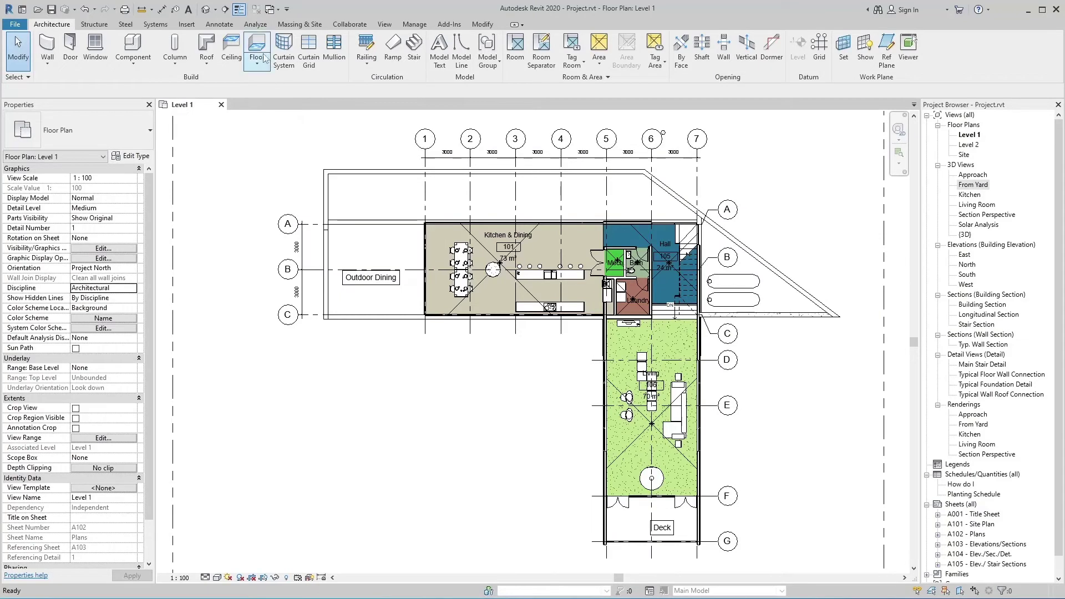
click(225, 9)
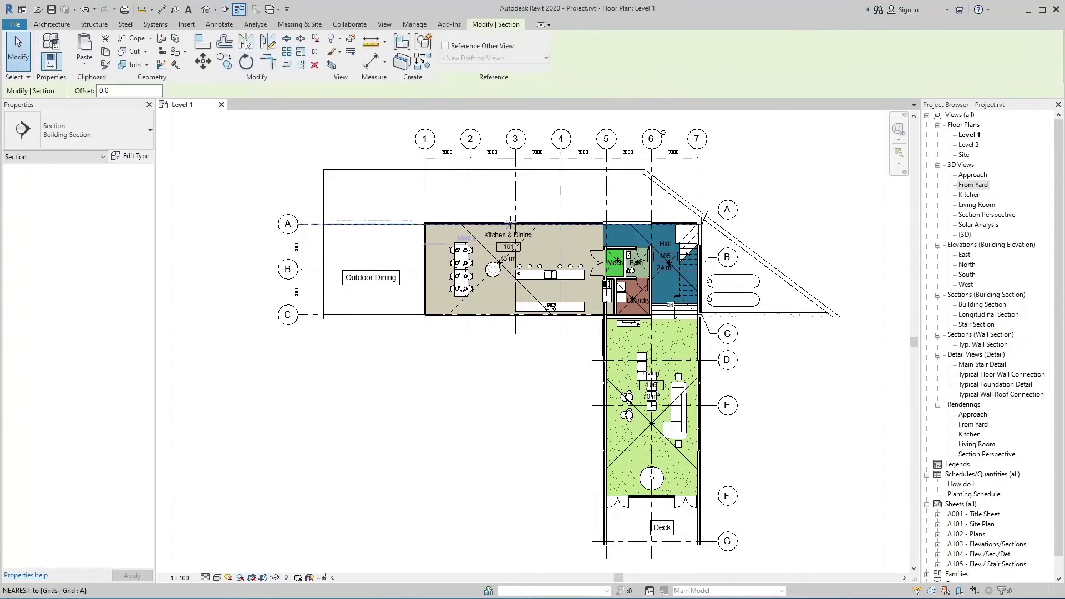
click(484, 189)
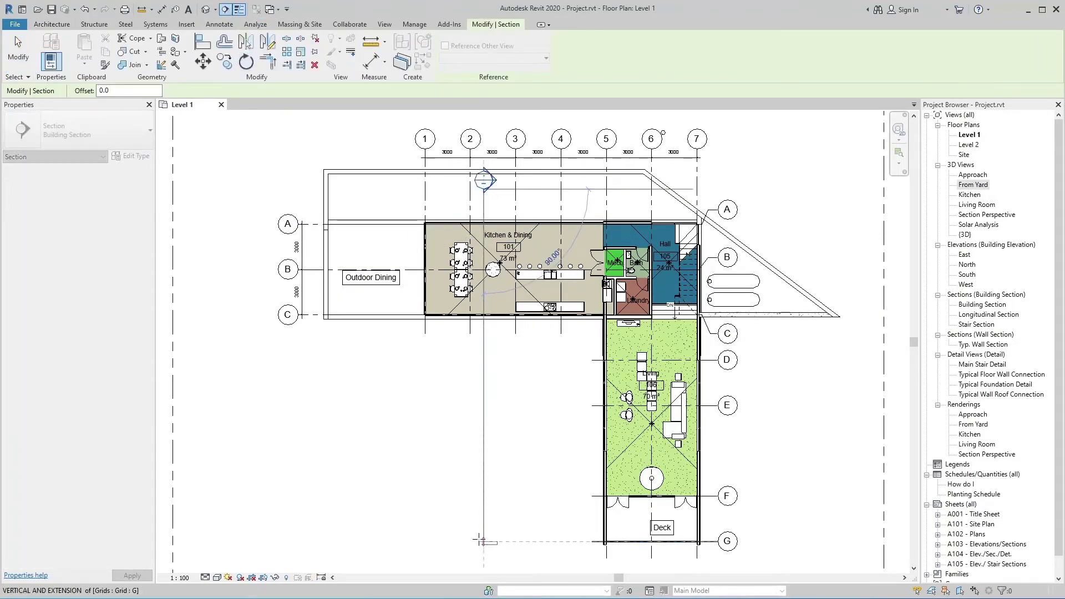
click(501, 551)
right_click(497, 119)
click(523, 183)
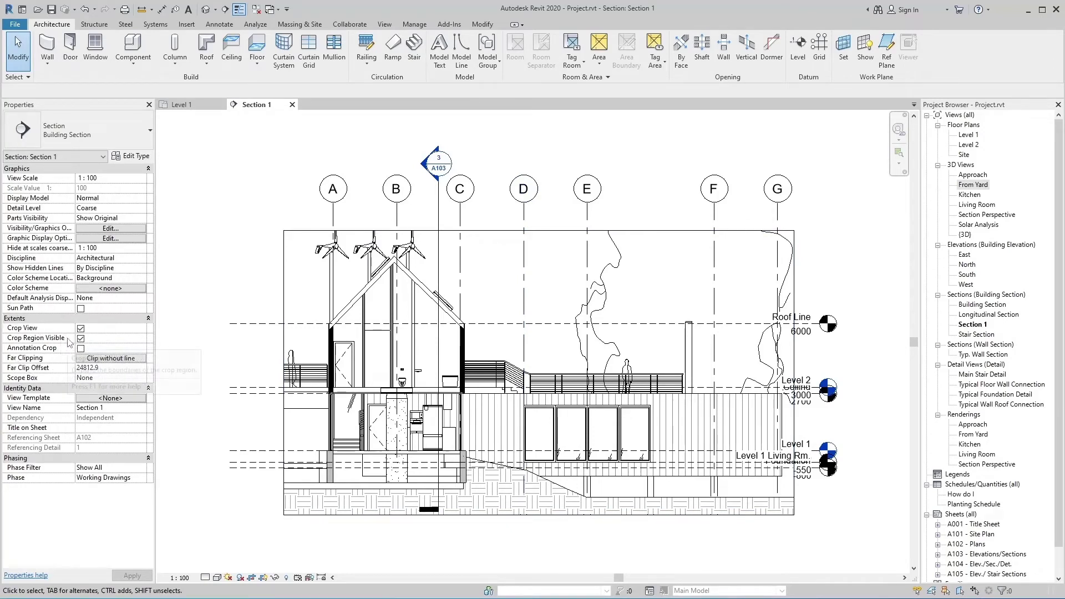
Turn off Crop View and Crop Region Visible for the section, keeping its far clipping at Clip without line.
click(81, 328)
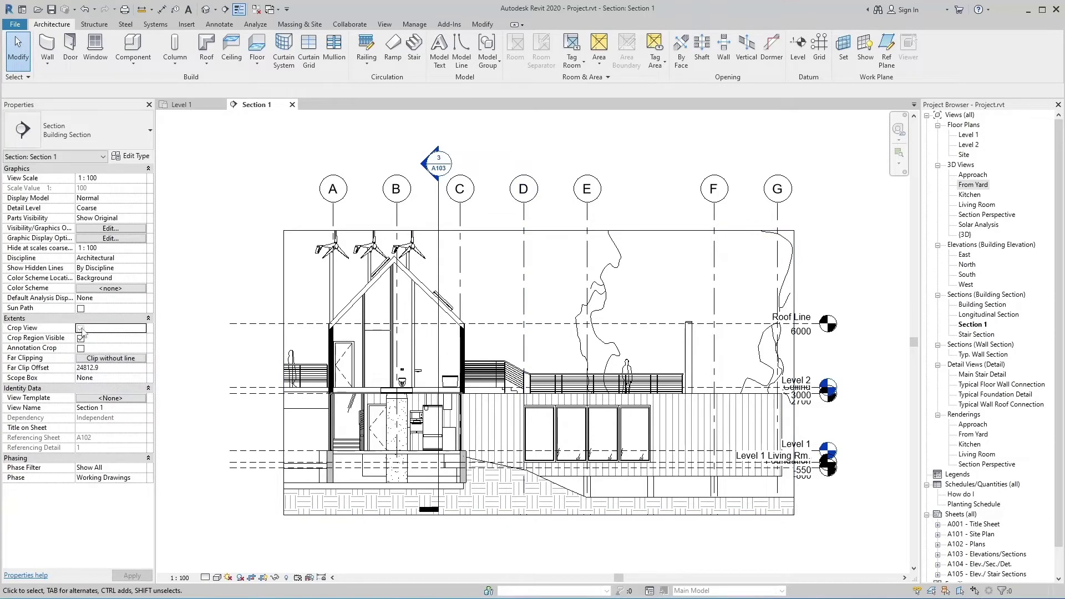
click(81, 339)
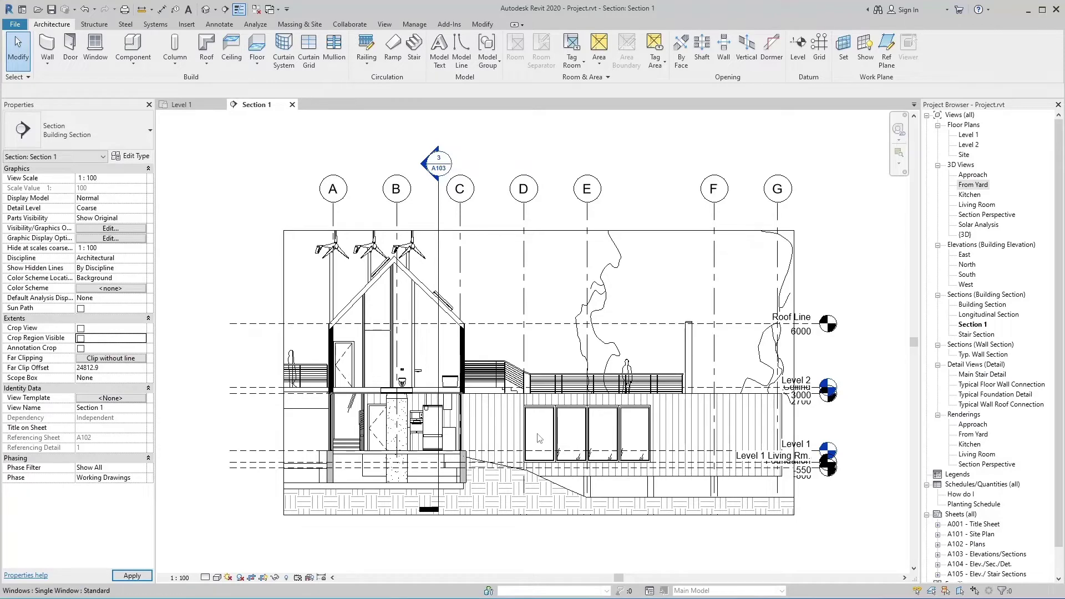
scroll(536, 436, down, 2)
scroll(537, 438, down, 2)
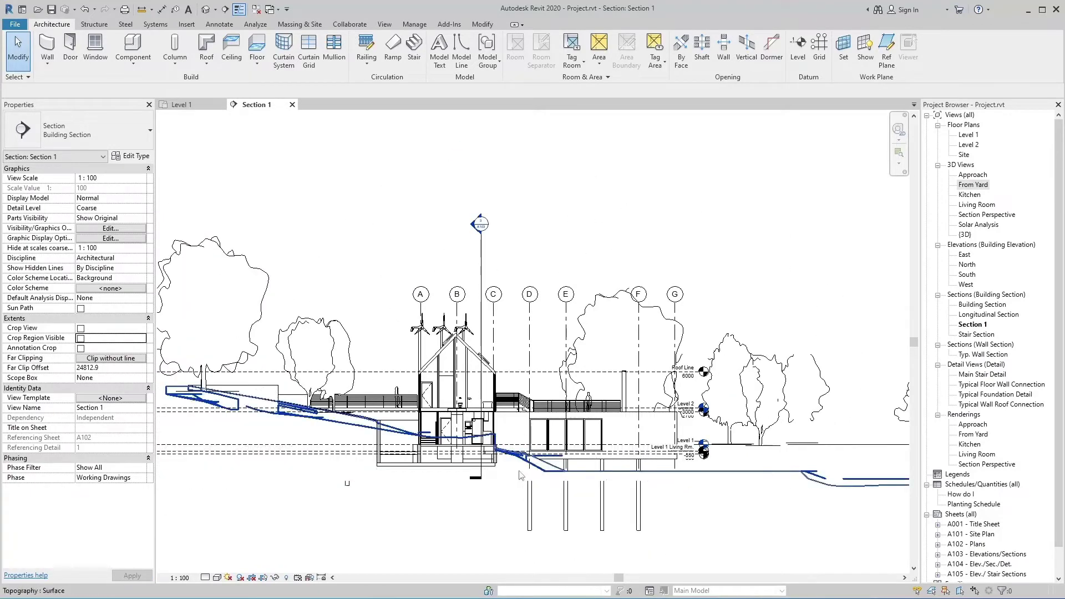
middle_drag(522, 475, 531, 466)
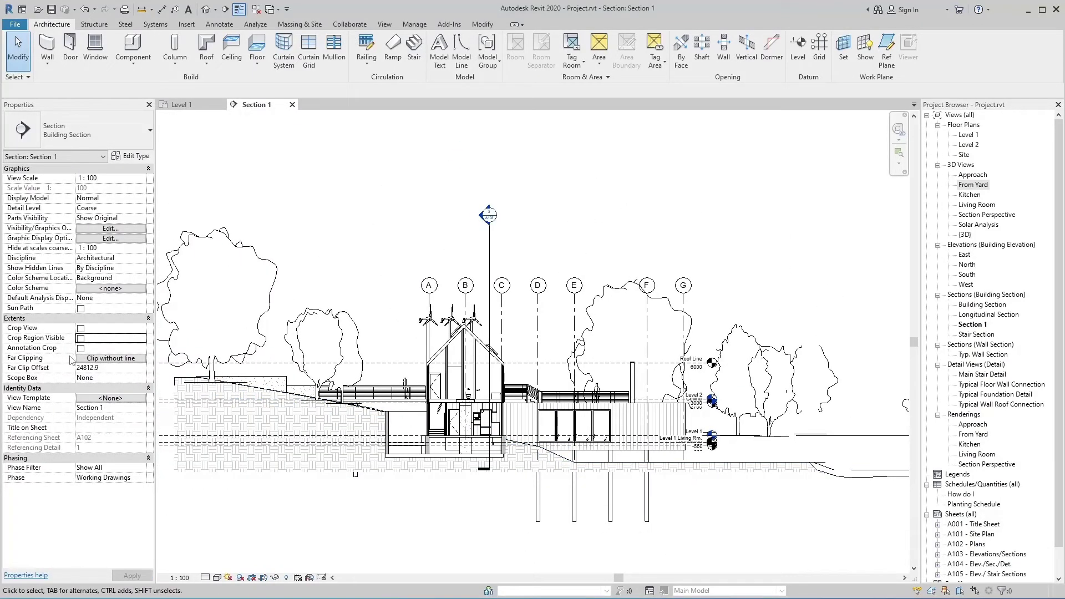
click(90, 358)
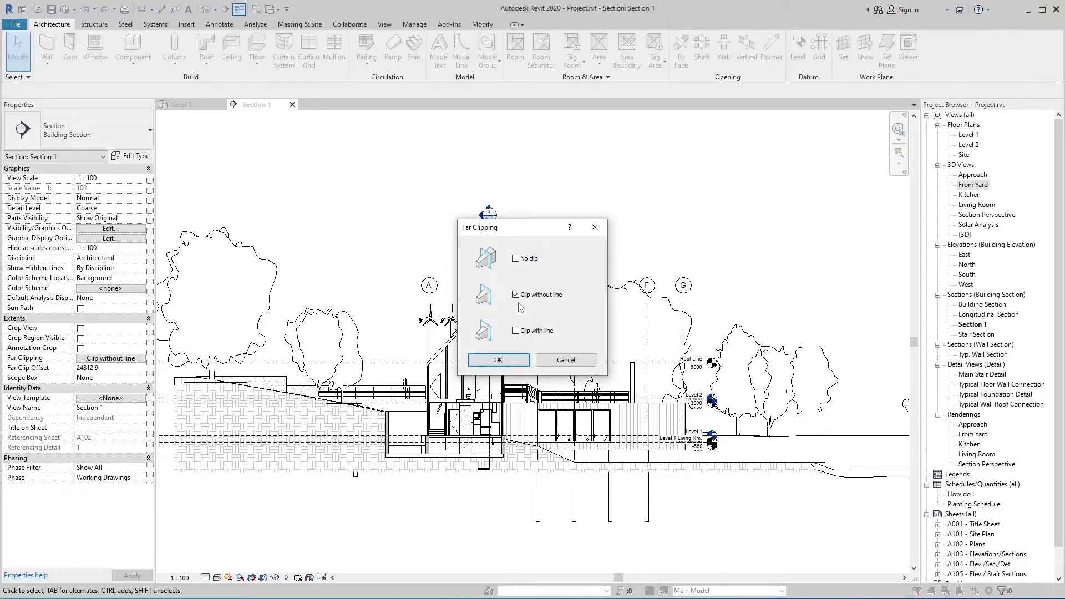
click(513, 361)
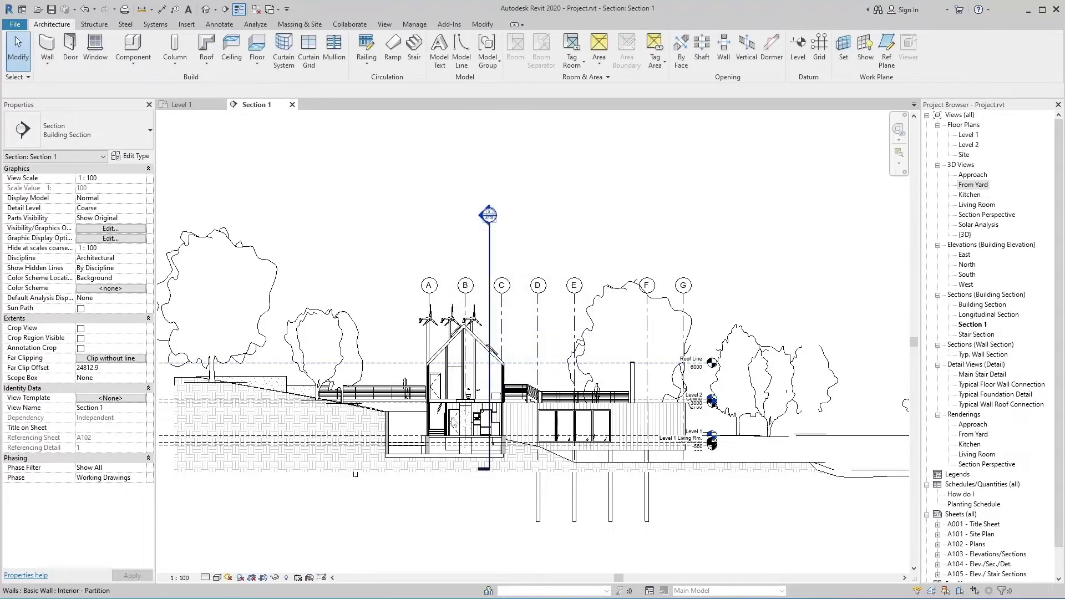
Set the section view's visual style to Realistic.
click(217, 577)
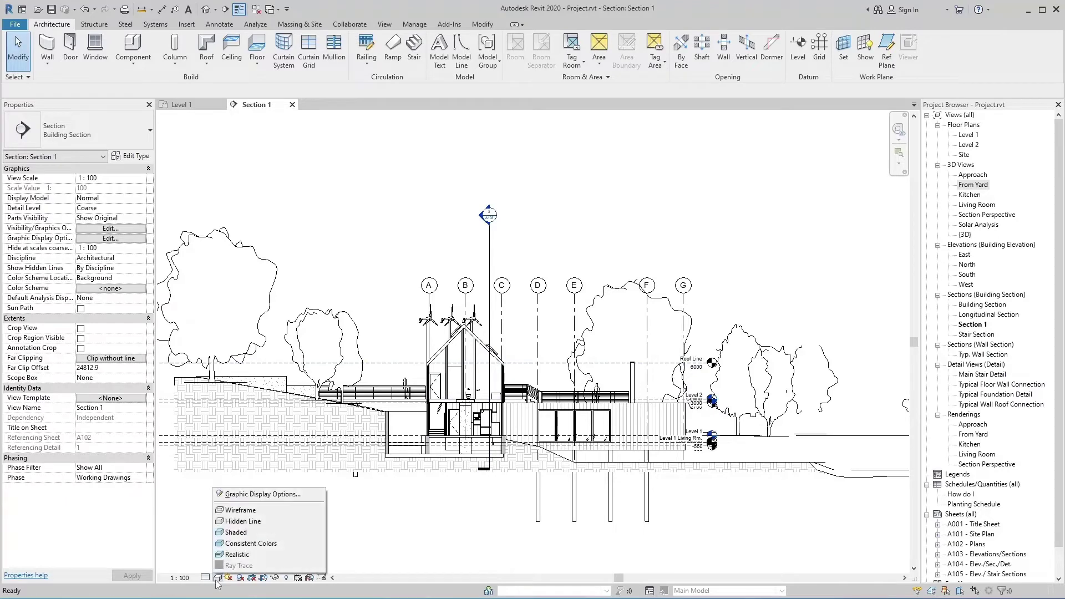
click(248, 557)
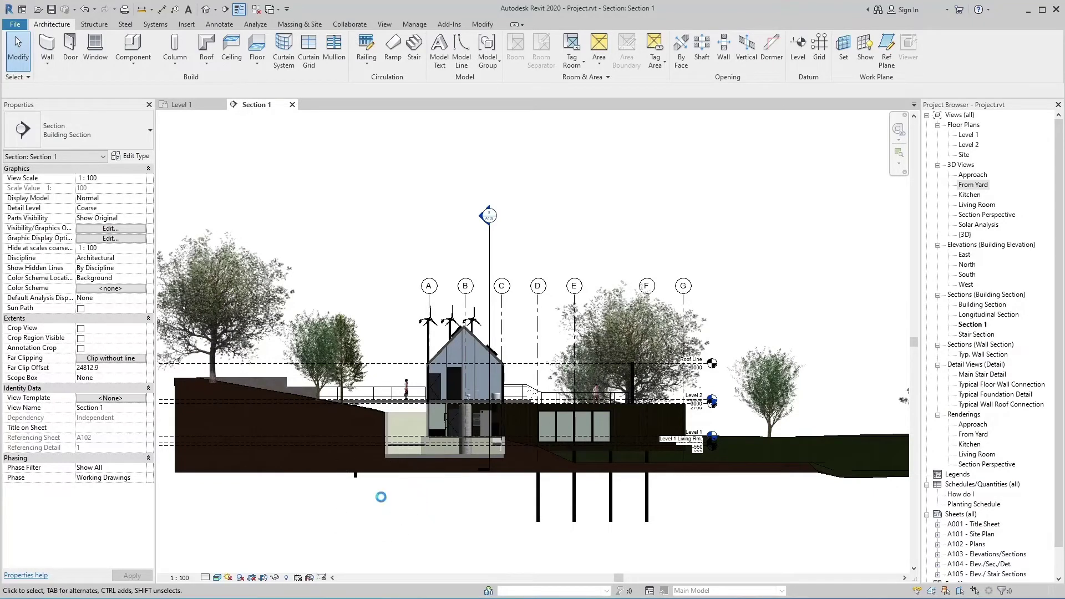
middle_drag(381, 497, 401, 488)
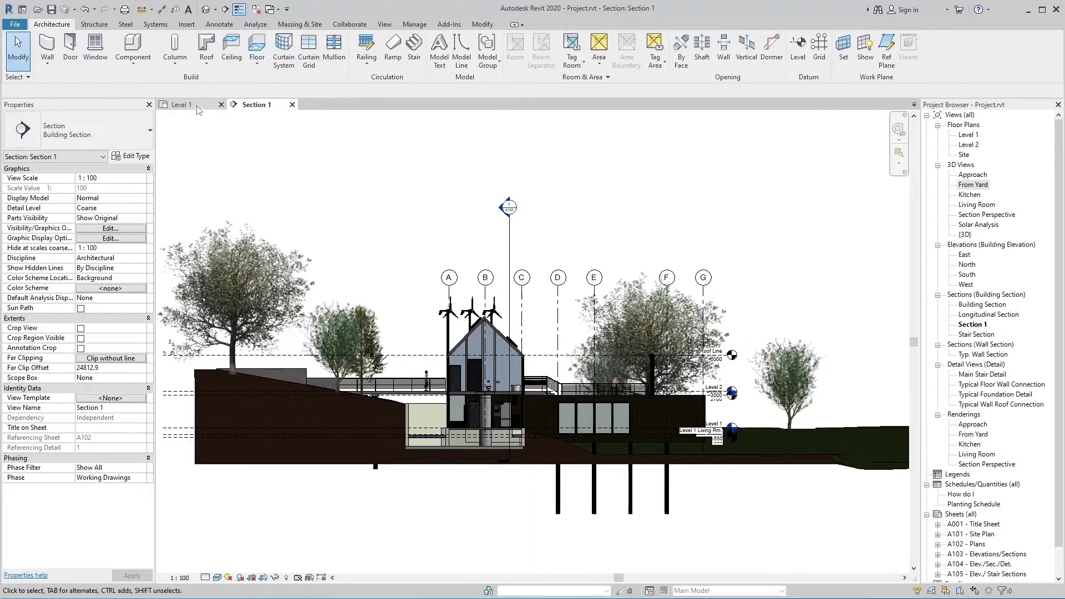
Return to the Level 1 floor plan and check its Depth Cueing settings in Graphic Display Options.
click(181, 104)
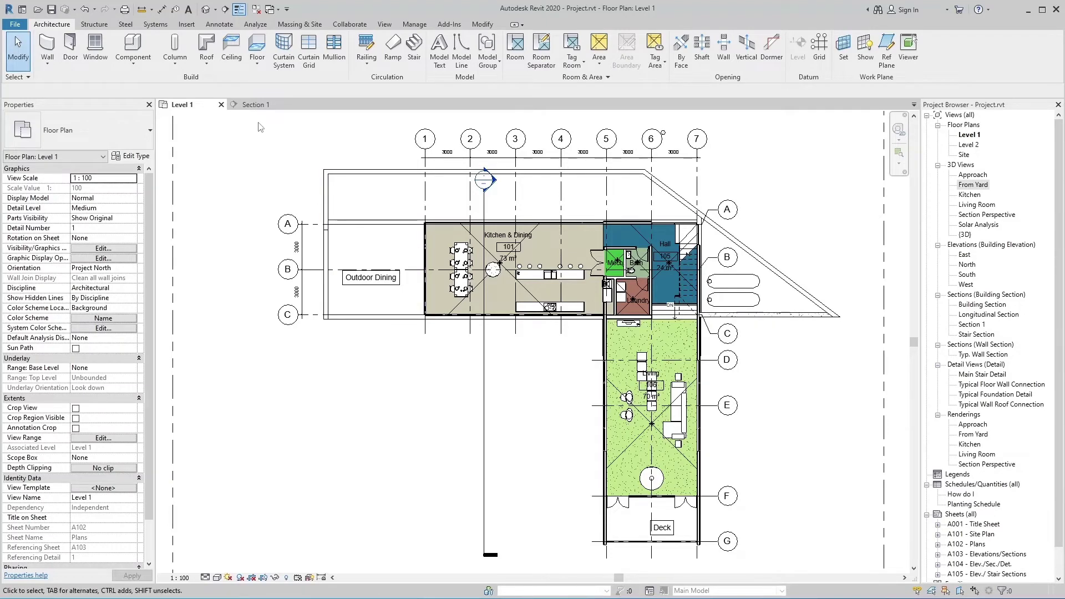
click(254, 105)
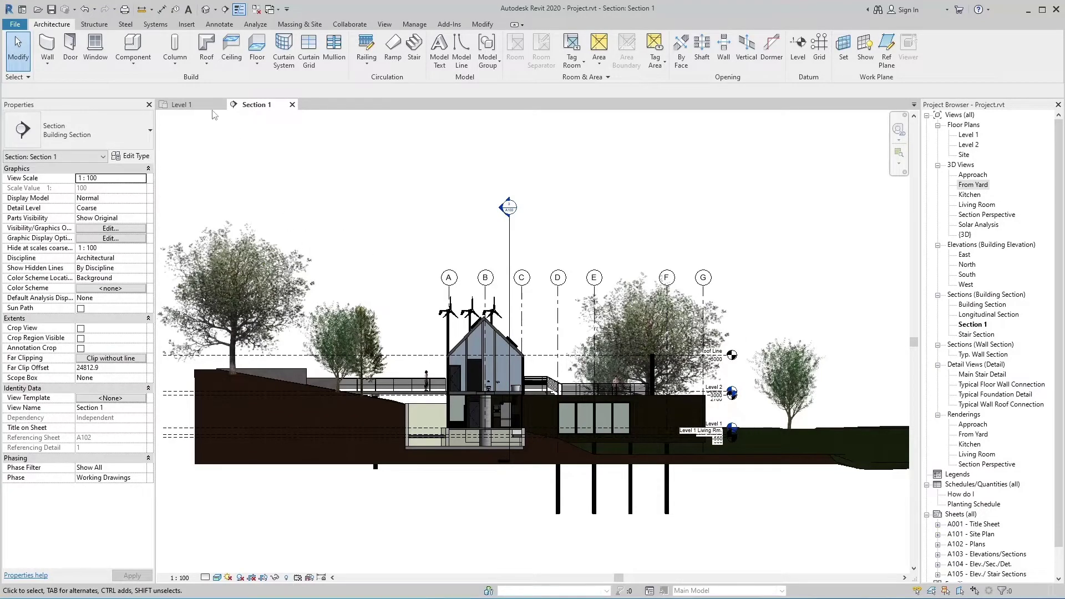
click(195, 103)
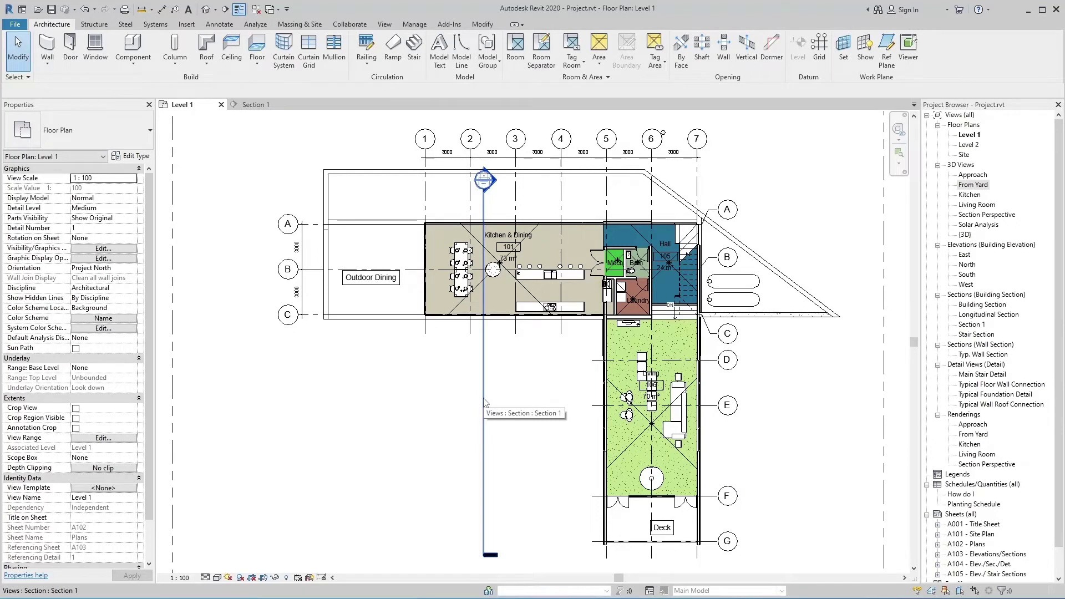
click(217, 578)
click(237, 494)
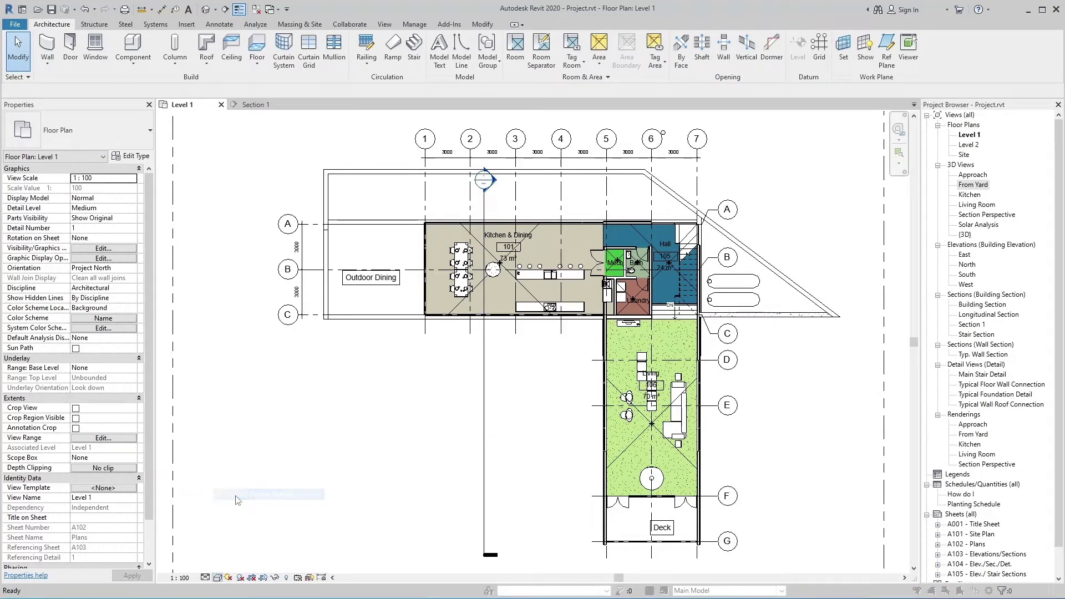
drag(112, 185, 102, 163)
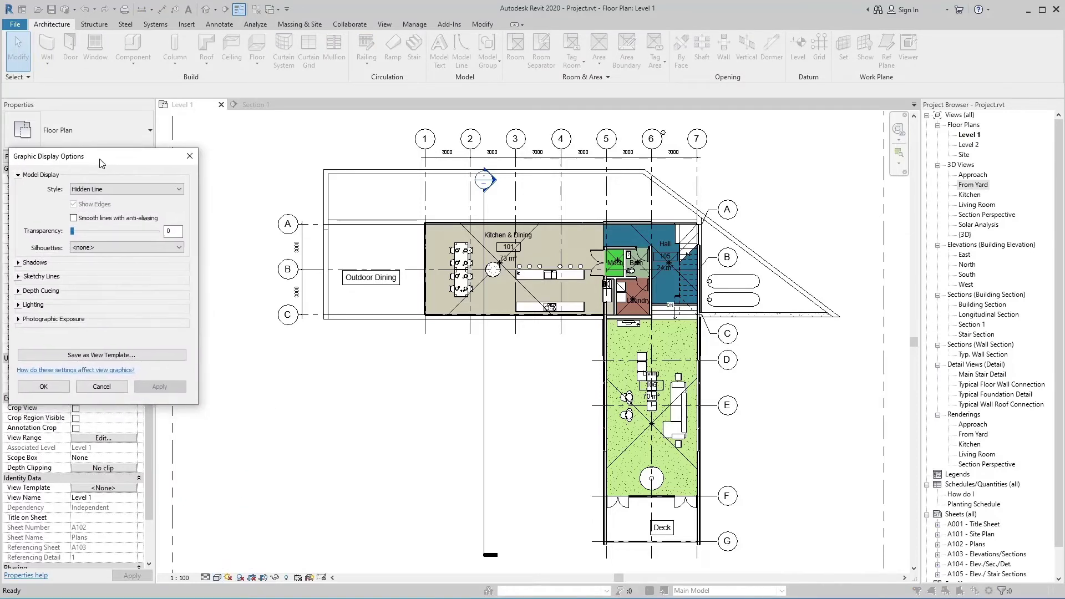
click(19, 292)
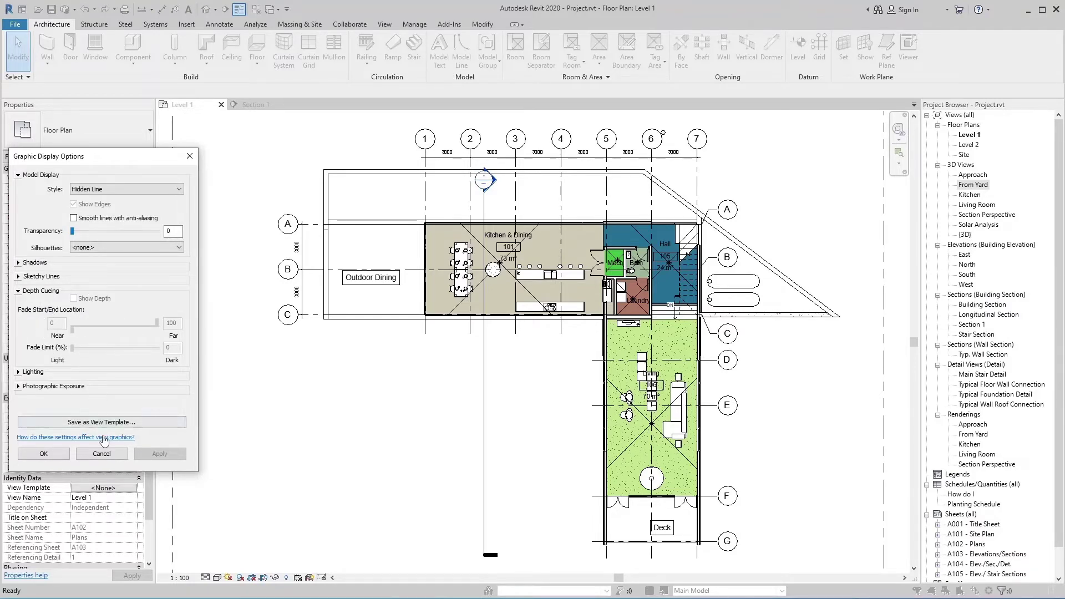
click(102, 454)
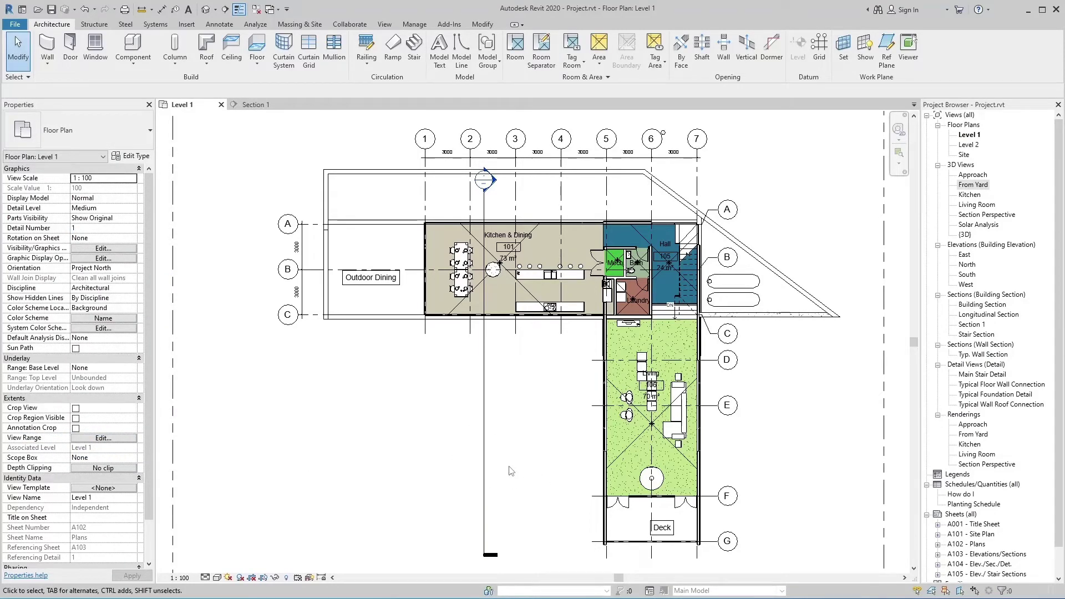
Extend the section's far clip on the Level 1 plan to an offset of about 25033.1 and reopen Section 1.
middle_drag(510, 471, 498, 469)
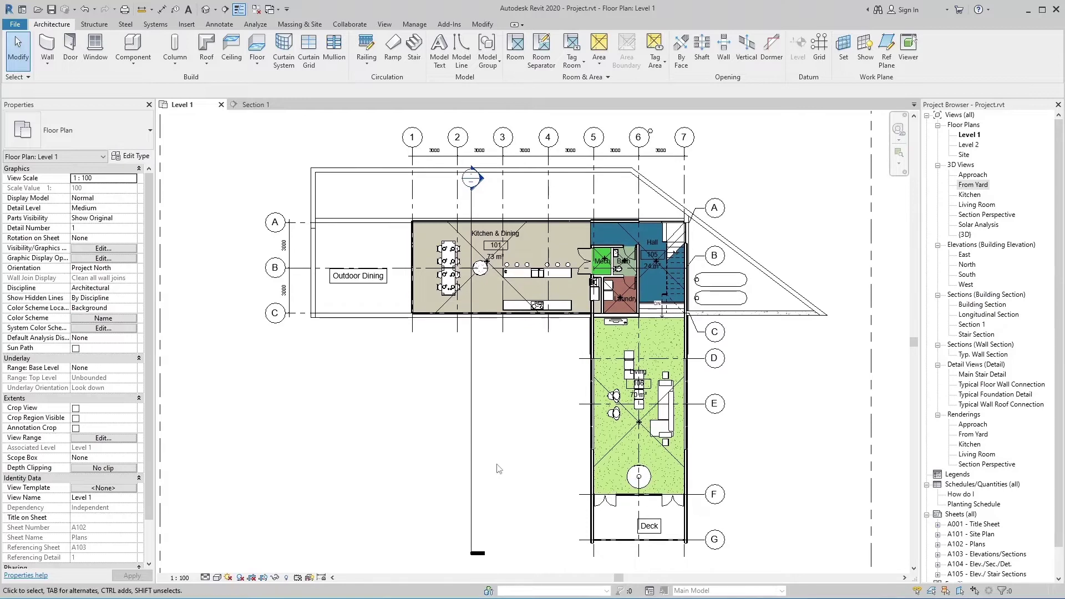
click(473, 443)
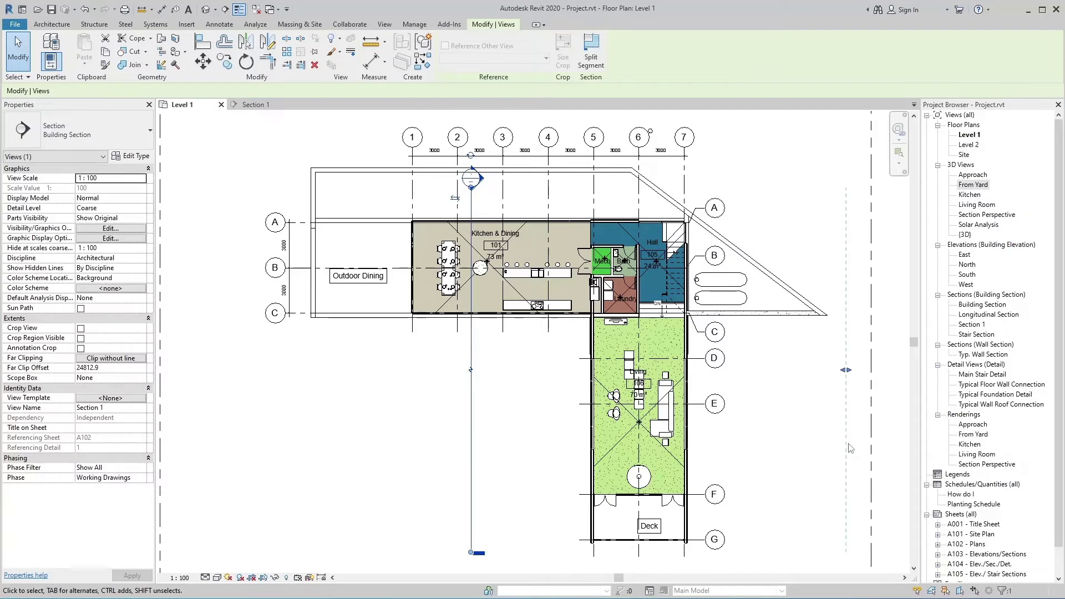
mouse_move(845, 370)
mouse_down()
mouse_move(854, 379)
mouse_move(842, 383)
mouse_move(856, 386)
mouse_up()
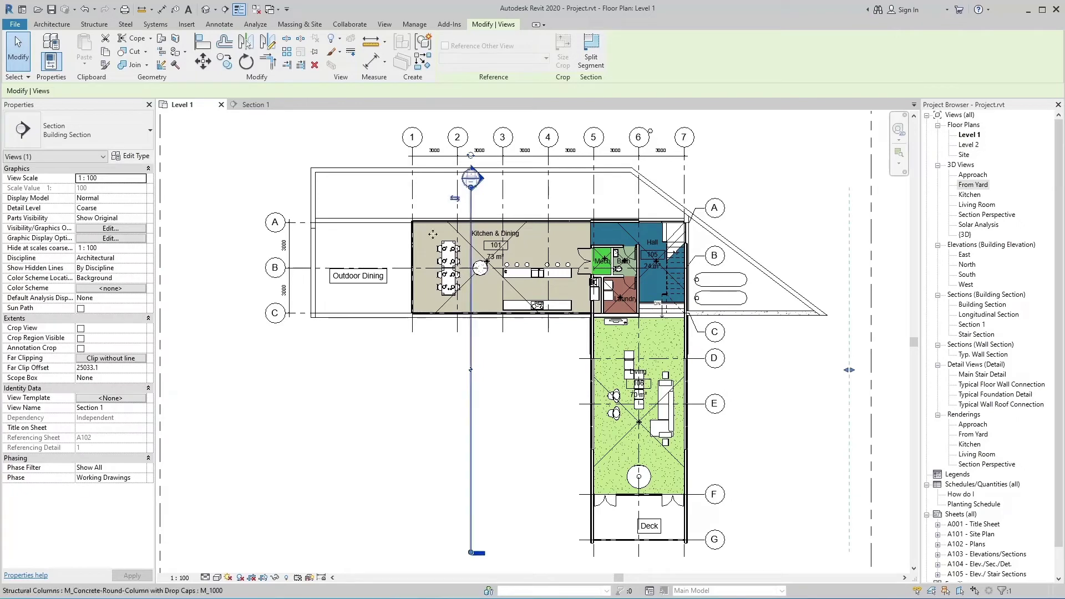
click(264, 107)
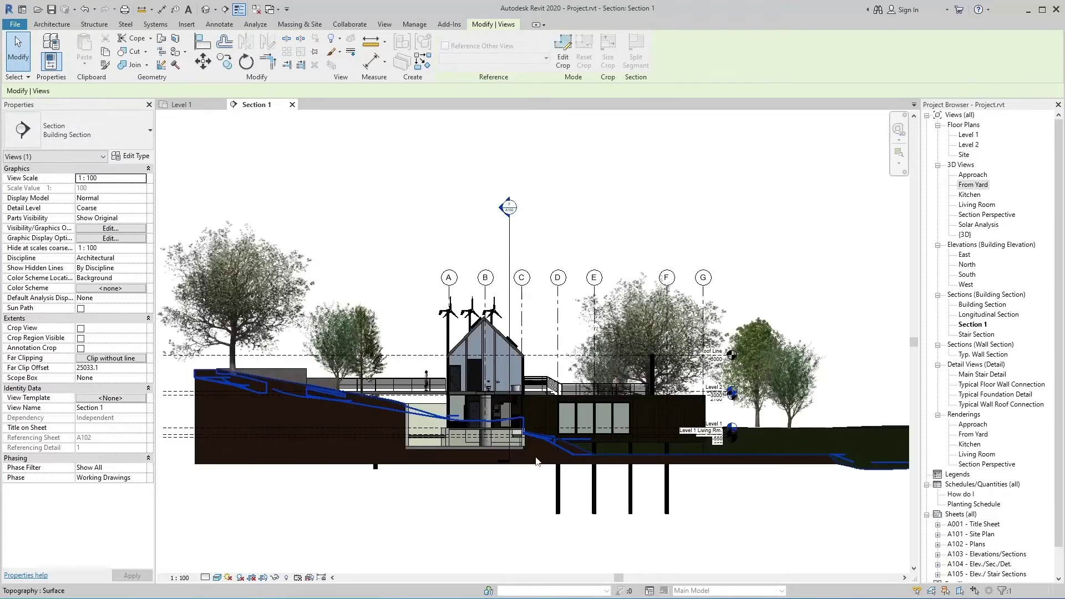
Set the section's discipline to Mechanical and check its Depth Cueing settings in Graphic Display Options.
click(137, 259)
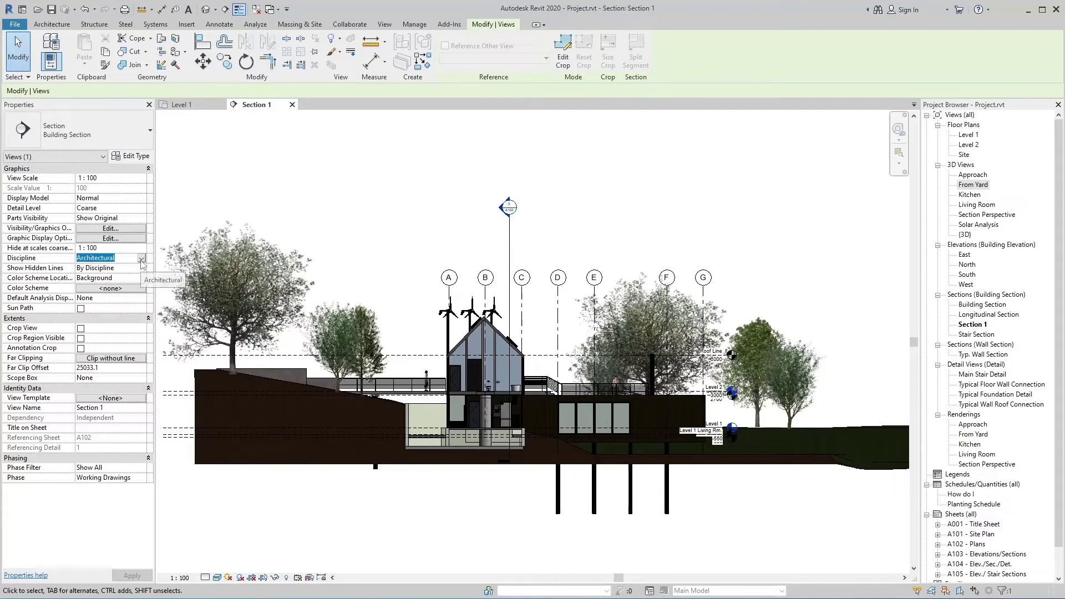
click(141, 259)
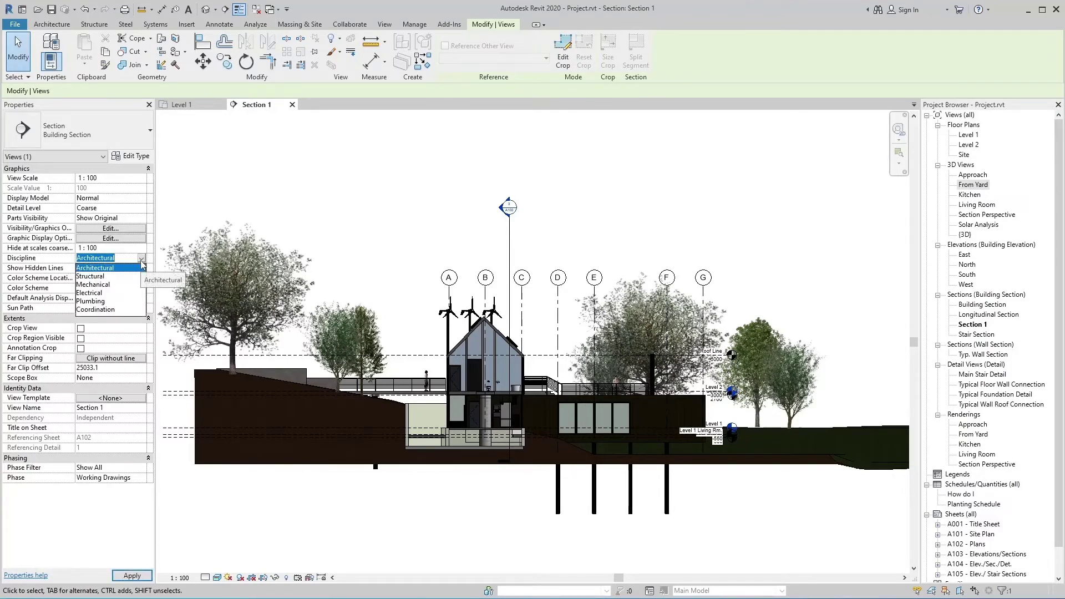
click(121, 285)
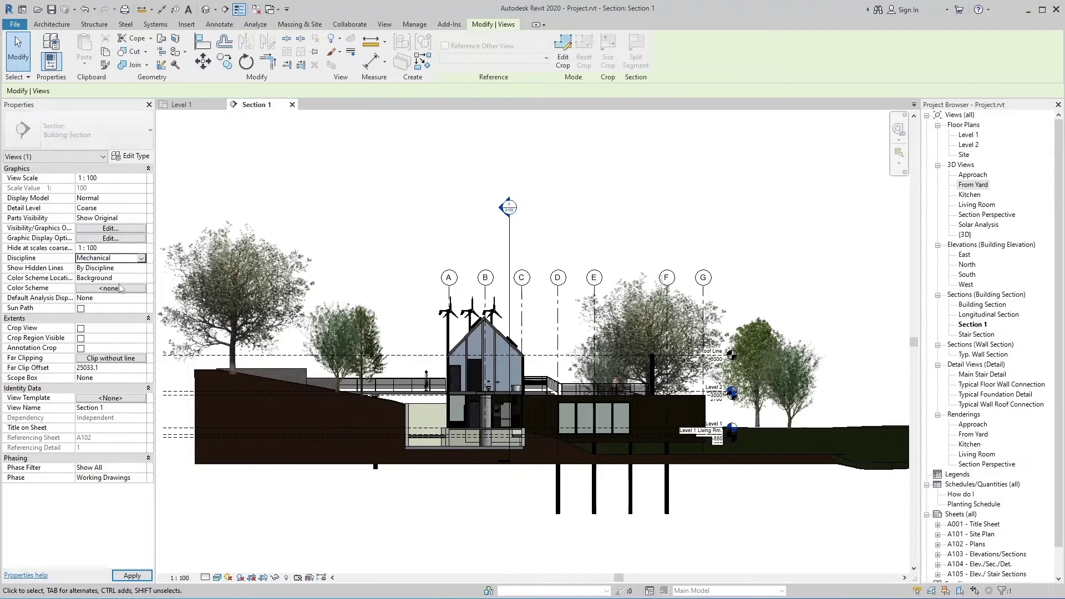
click(216, 578)
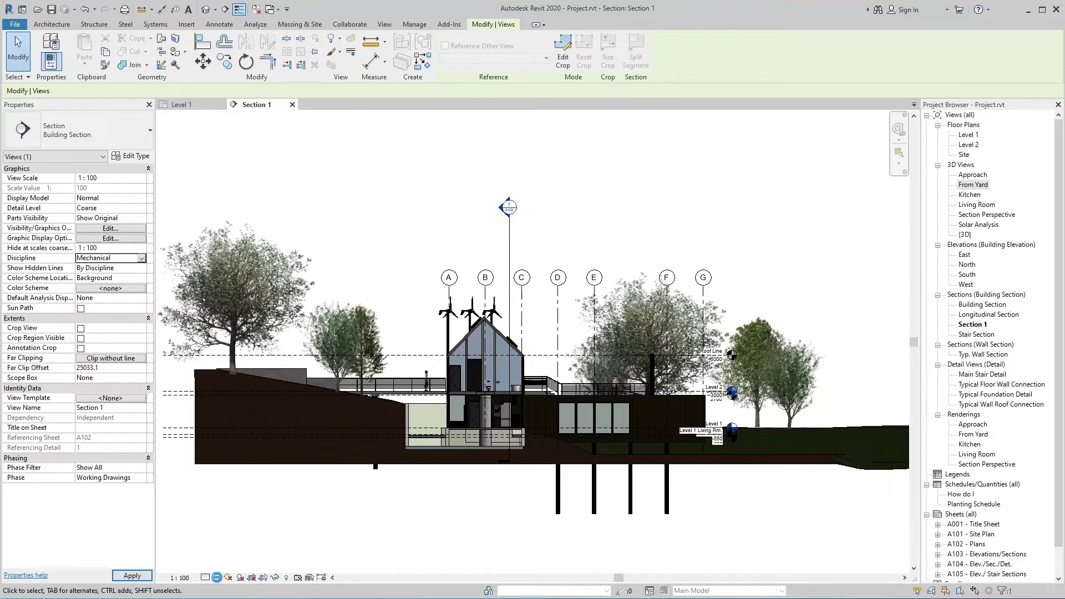
click(245, 494)
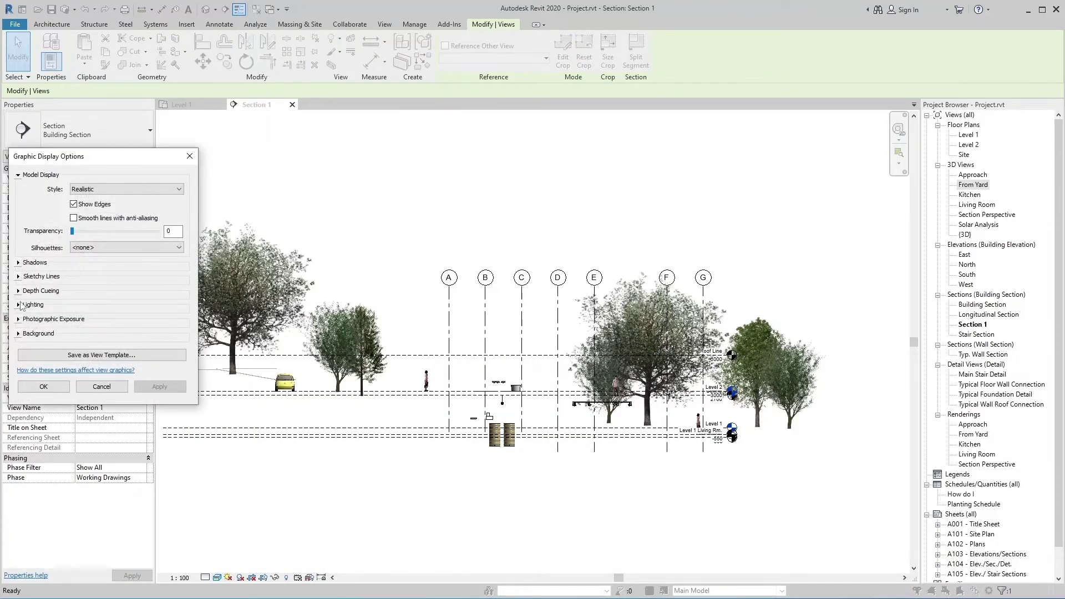
click(20, 290)
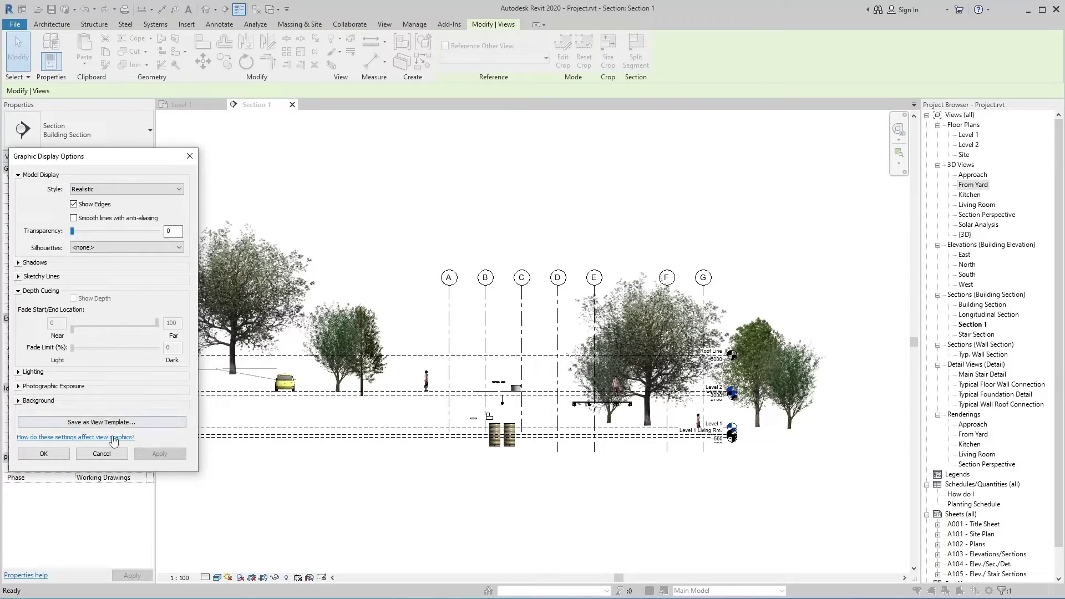
click(111, 456)
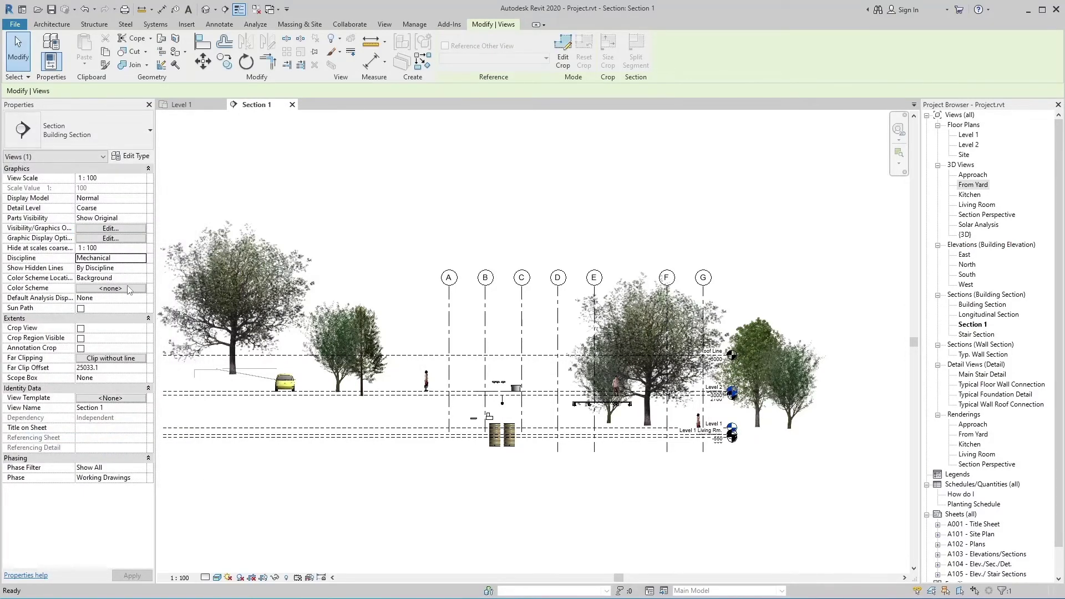
Set the section view's discipline back to Architectural.
click(127, 258)
click(142, 258)
click(120, 269)
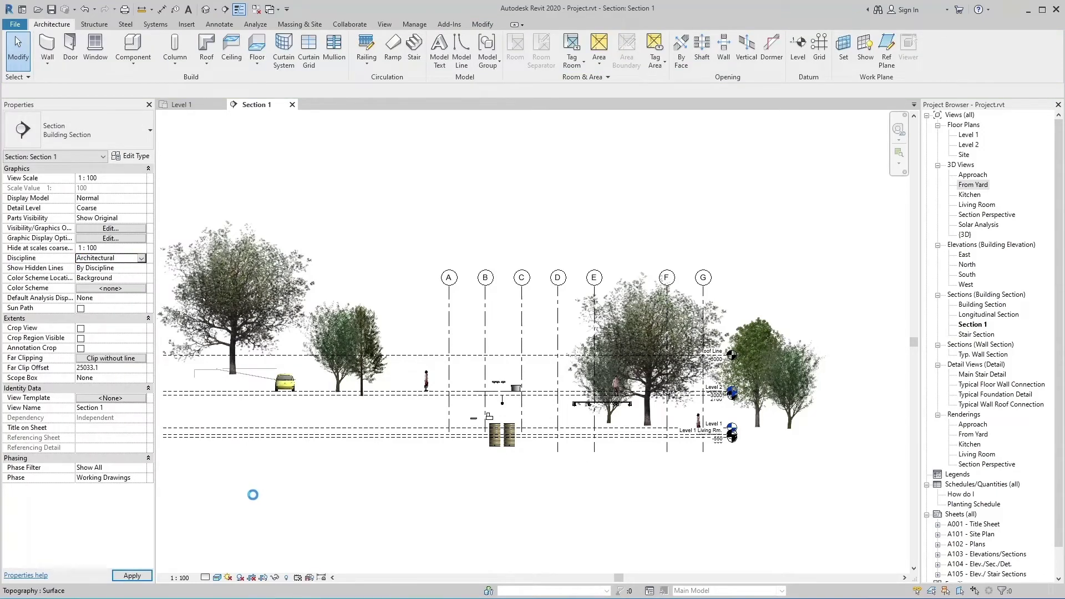
Enable Show Depth in the section's Depth Cueing settings under Graphic Display Options and apply it.
click(217, 578)
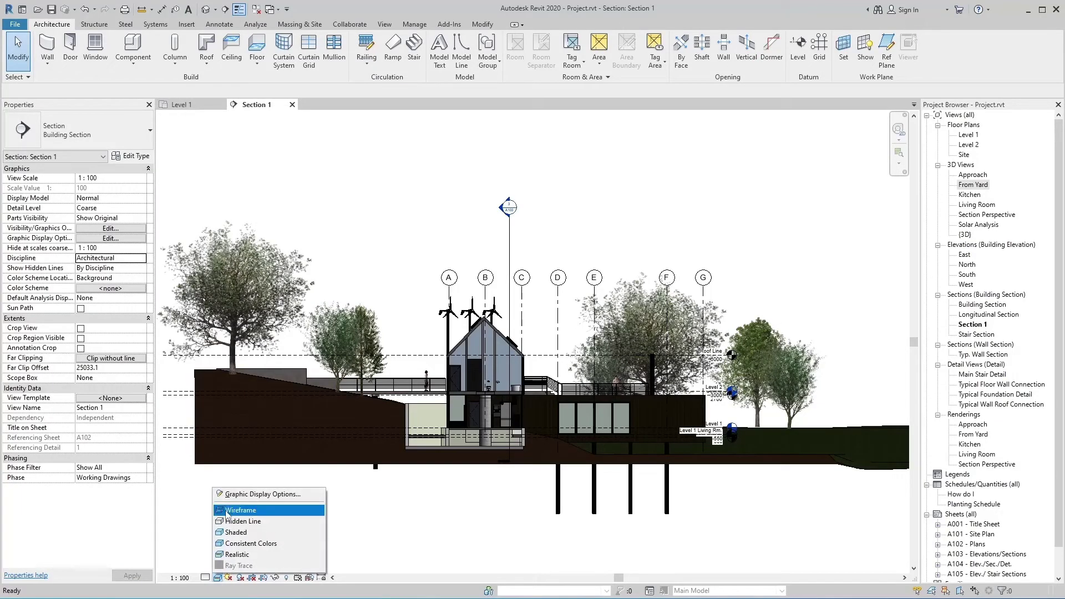
click(239, 494)
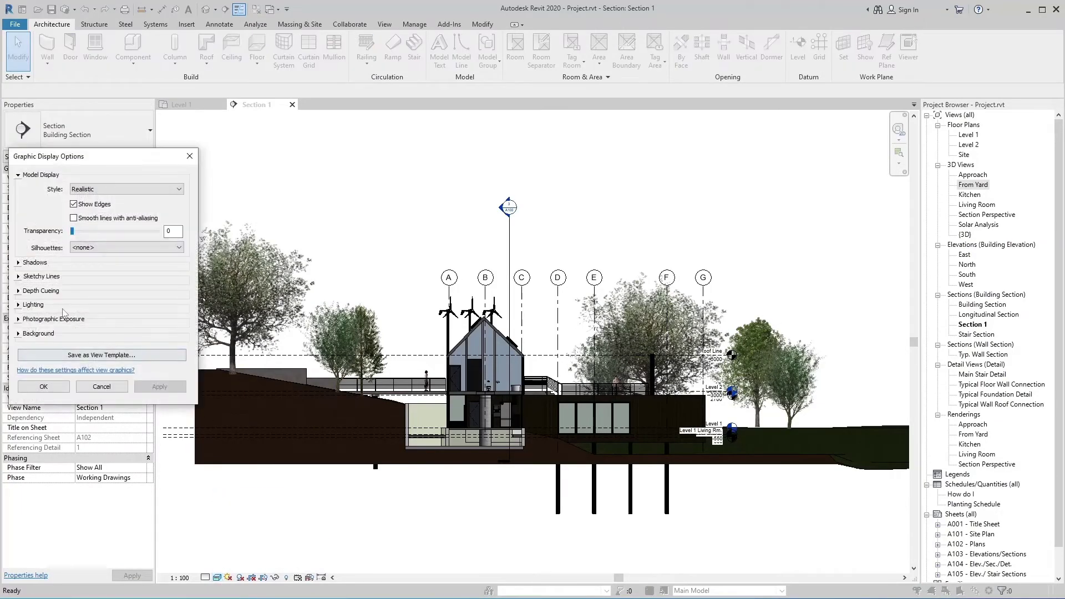
click(20, 291)
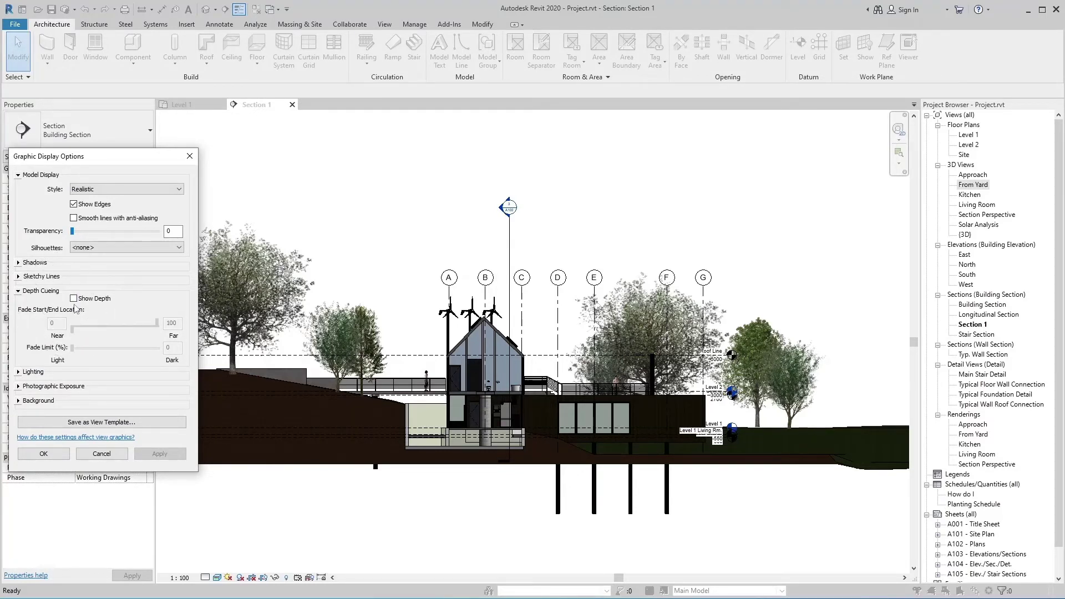
click(74, 299)
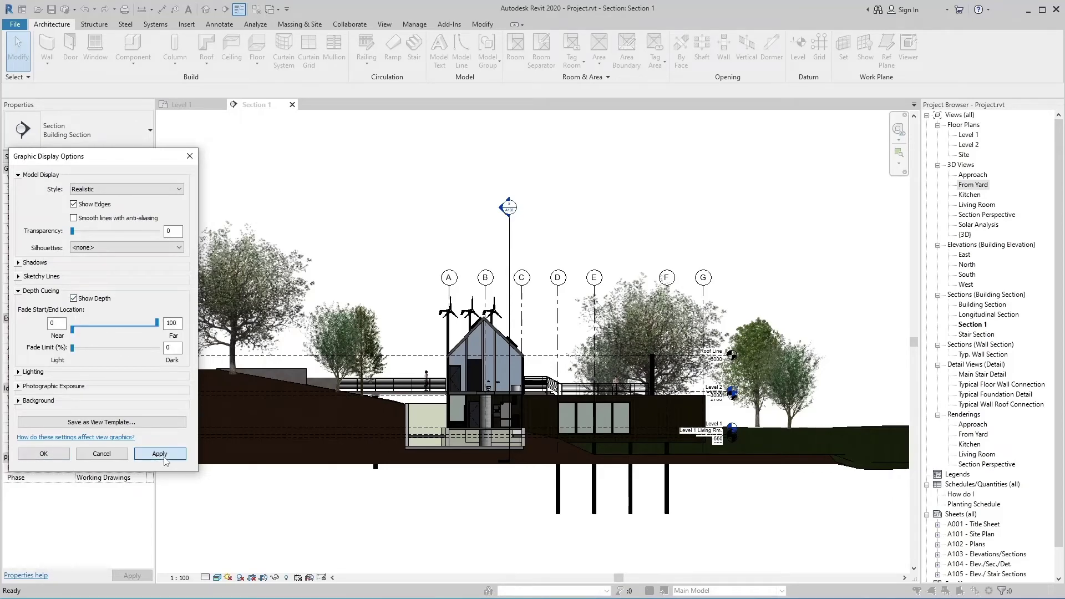
click(164, 458)
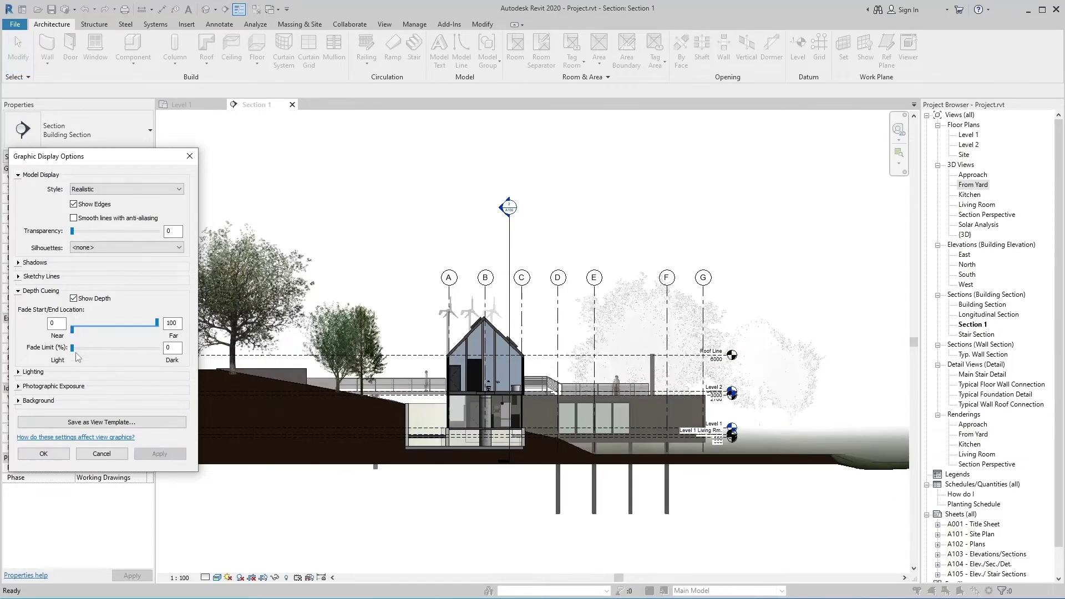
Try a depth-cueing fade start of 20, change it to 15, and apply it to the section.
key(ctrl)
click(58, 323)
text(20)
click(168, 323)
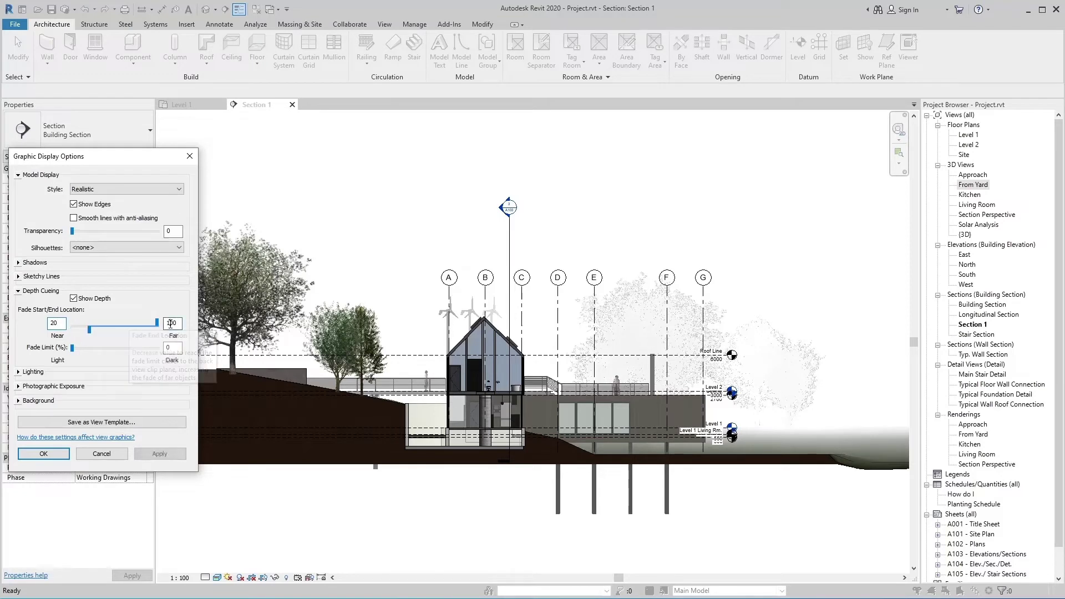
double_click(61, 324)
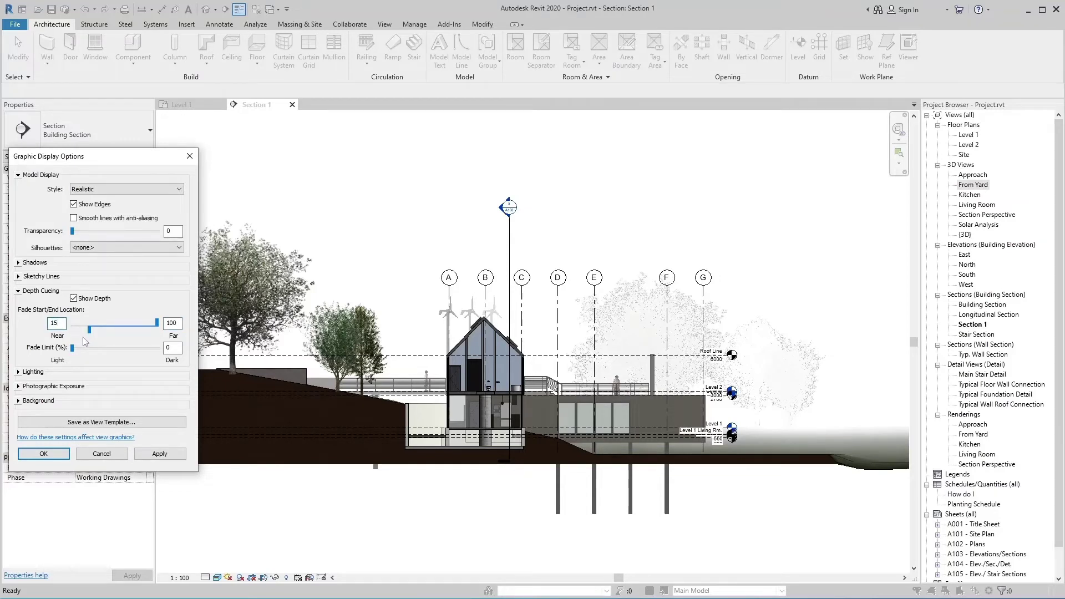
click(165, 453)
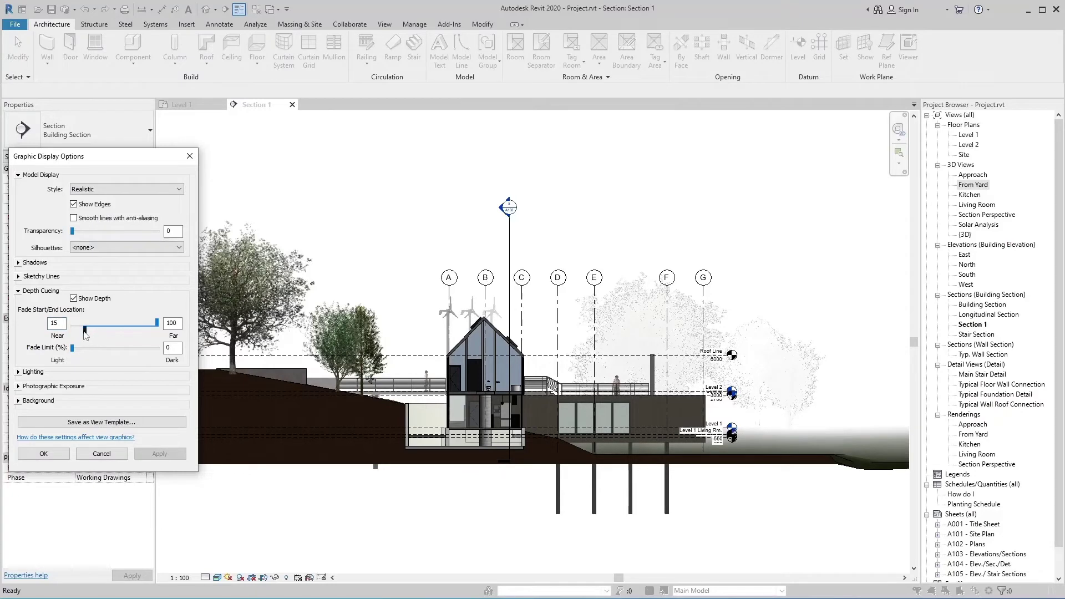
Move the fade start nearer to the cut plane, to 7, and apply the change.
drag(85, 330, 119, 336)
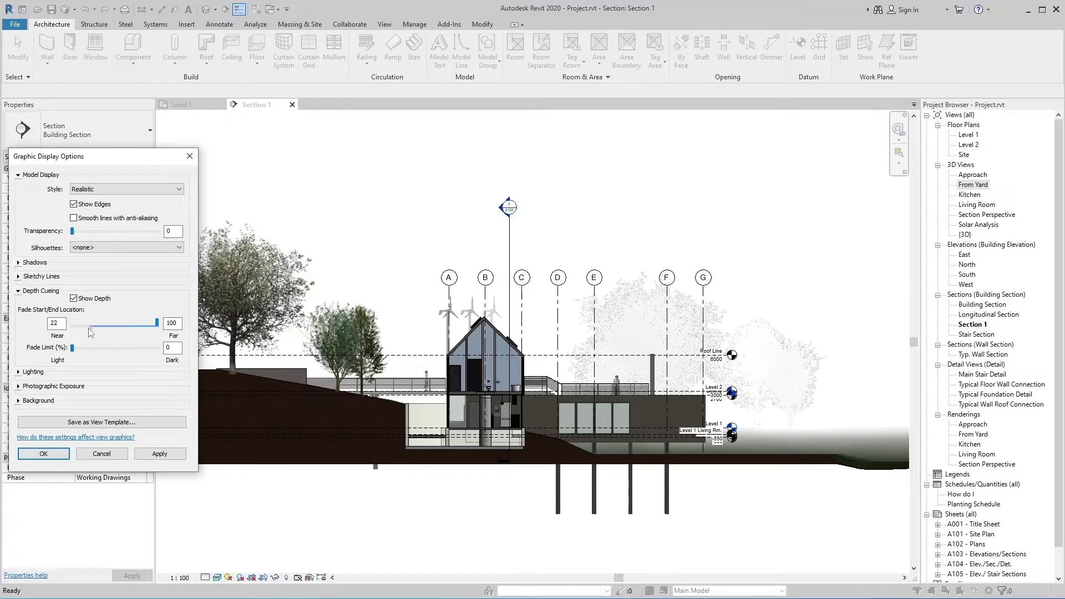
key(ctrl)
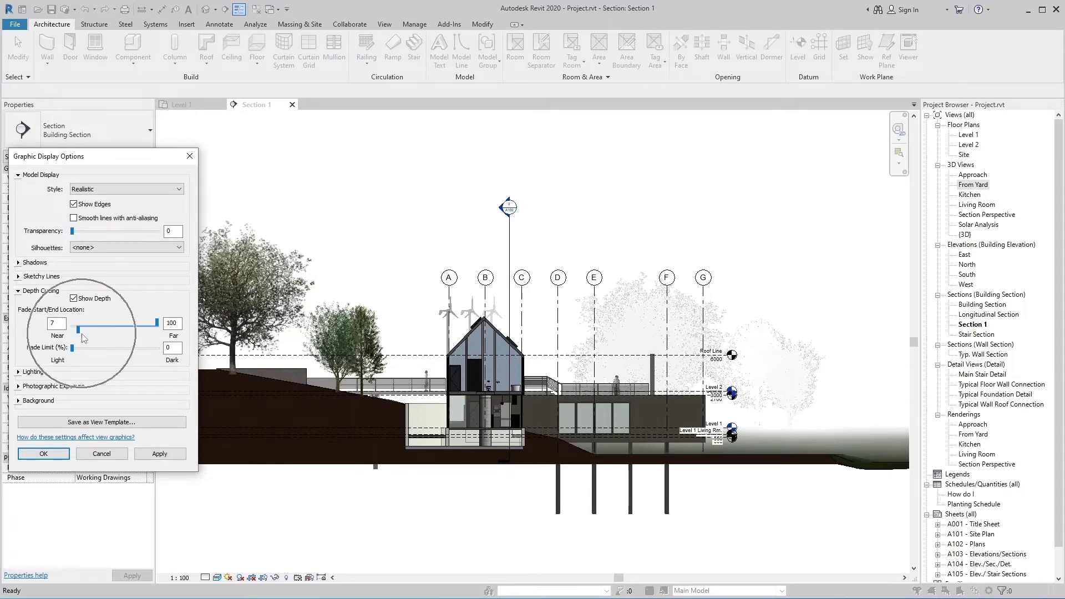
click(159, 453)
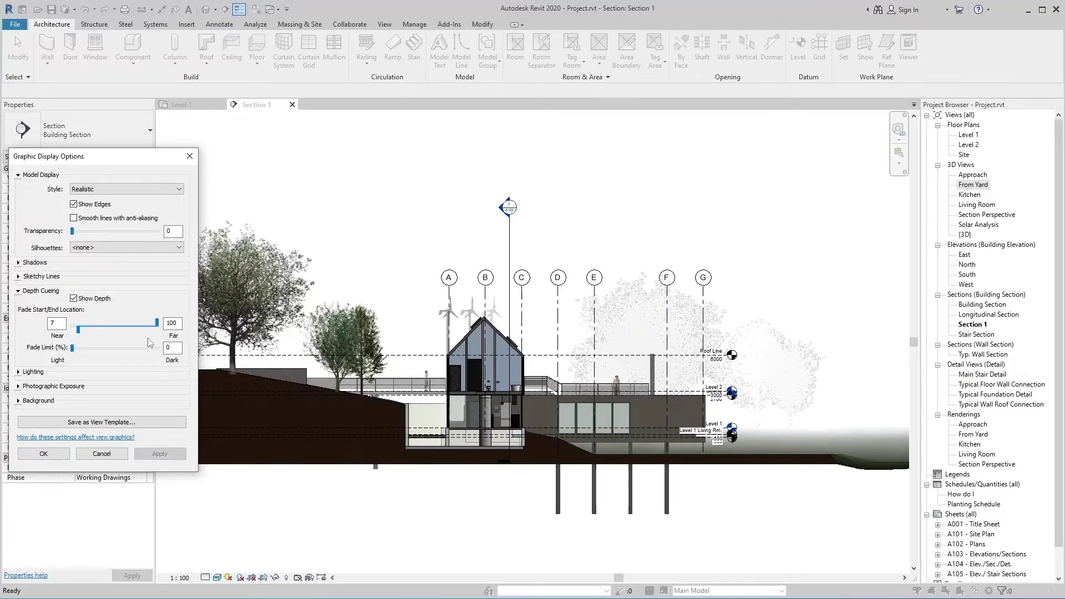
Try a fade start location of 50, and bring it back to 20.
double_click(52, 323)
text(50)
click(176, 324)
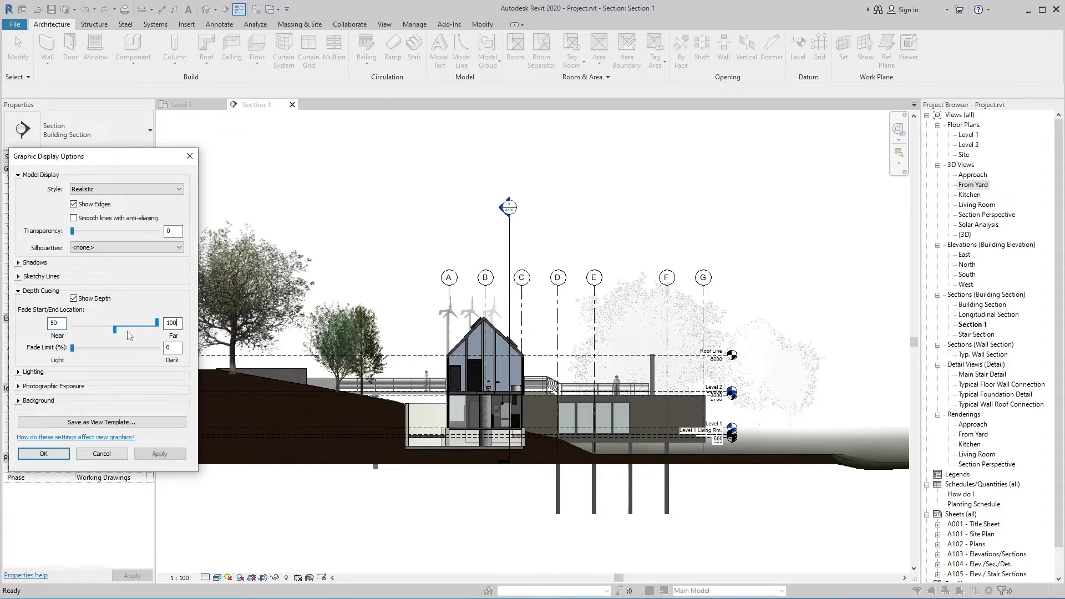
key(ctrl)
key(ctrl)
drag(114, 337, 91, 339)
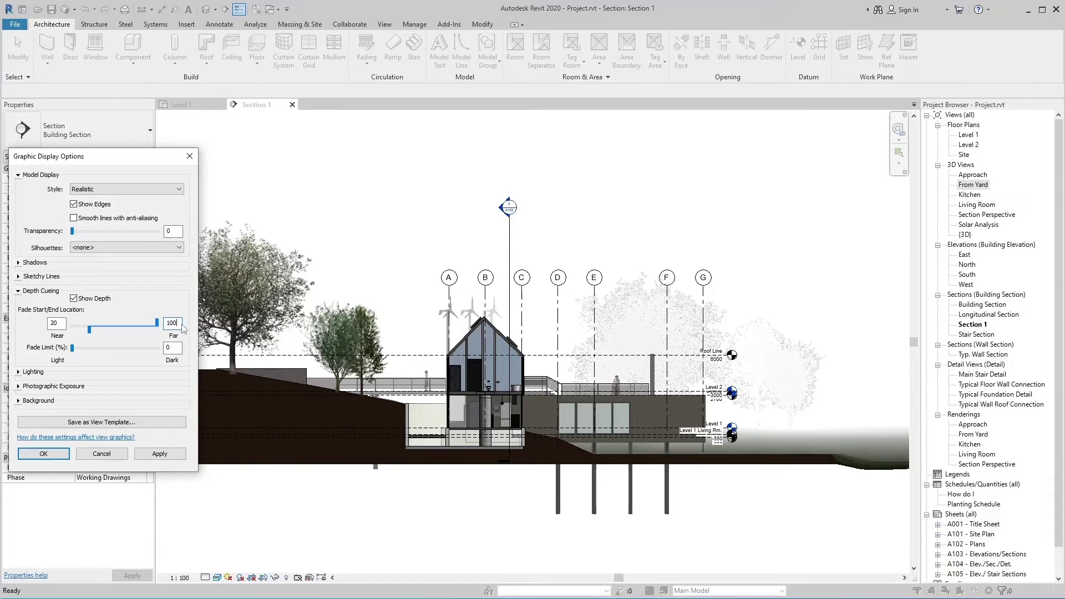
Try a fade end location of 80, and set it to 95 instead, applying each value.
drag(177, 325, 166, 327)
text(80)
click(172, 454)
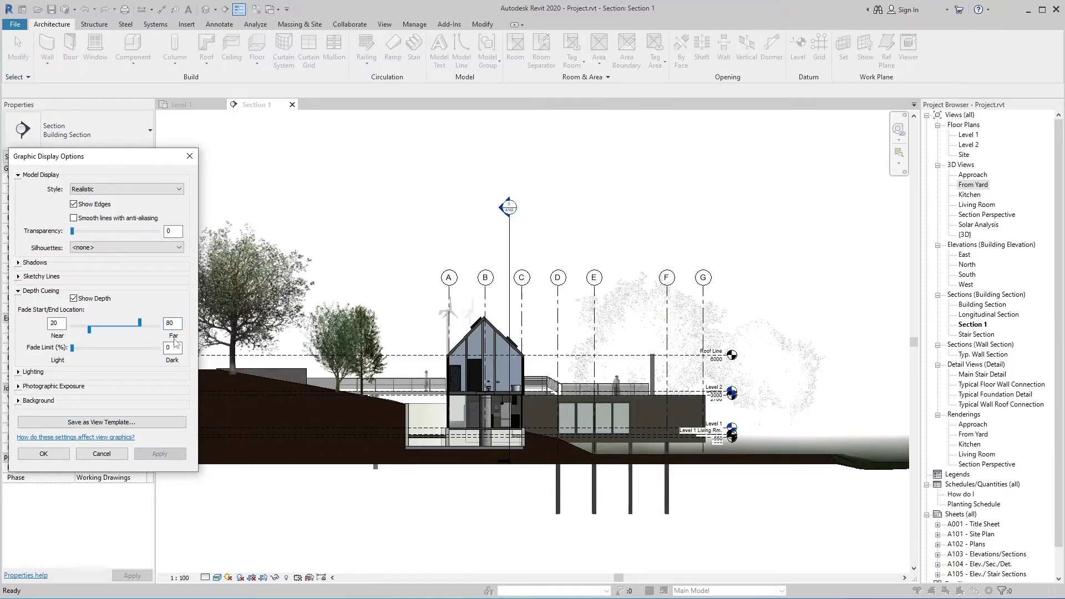
drag(143, 326, 154, 327)
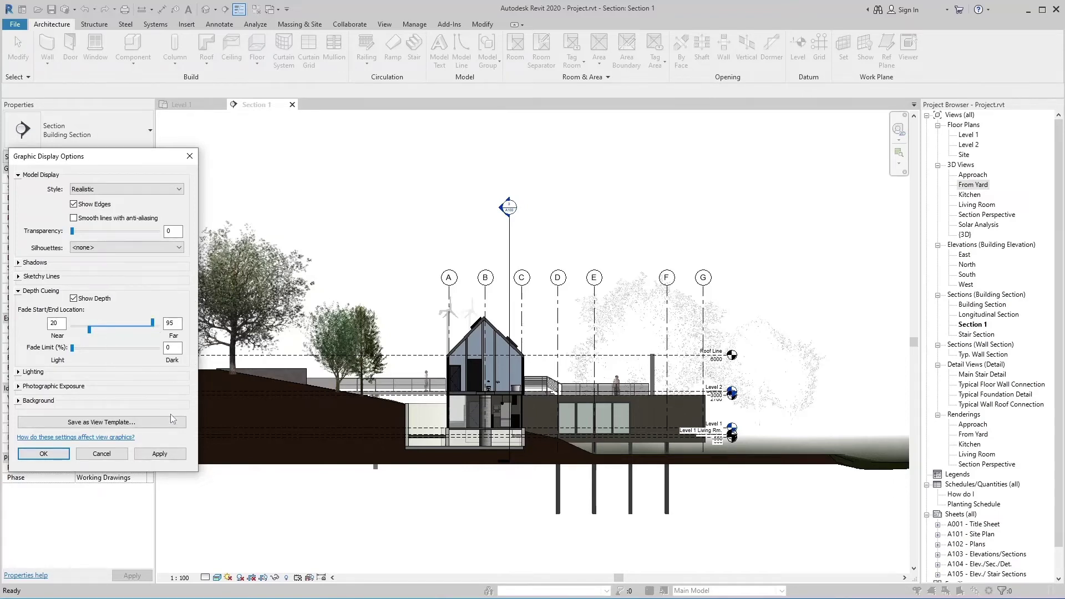
click(180, 455)
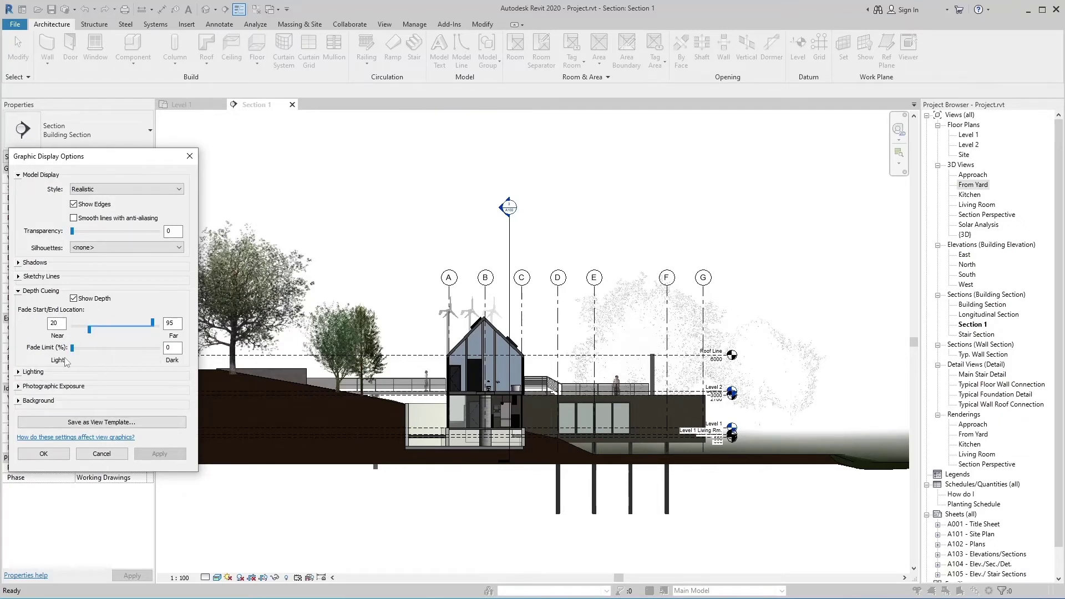
Apply a fade limit of 20%, raise it to 45%, apply it and accept the graphic display settings.
click(89, 348)
click(158, 454)
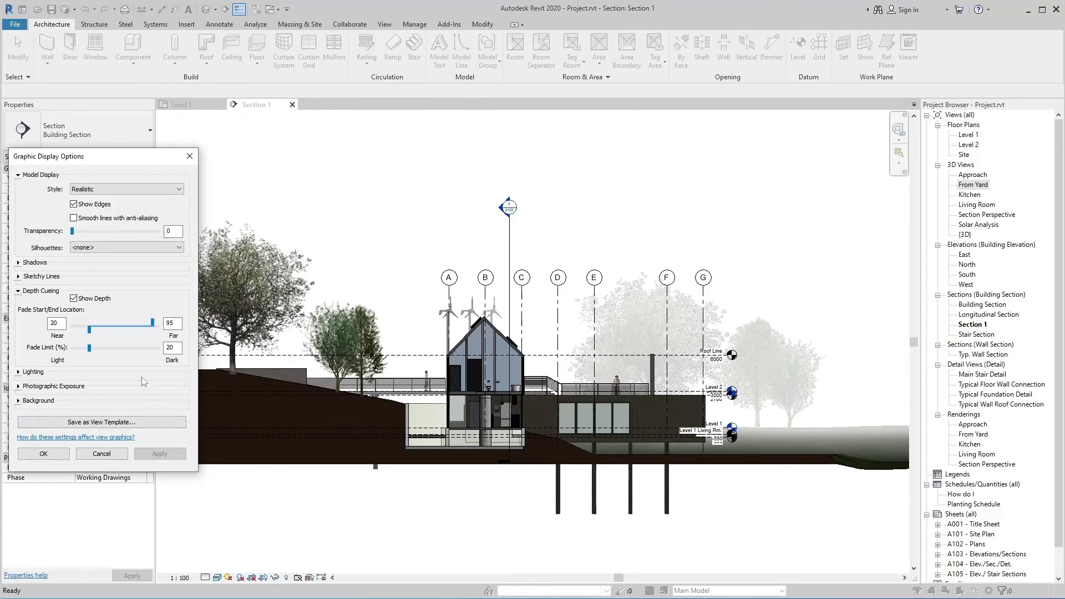
click(107, 348)
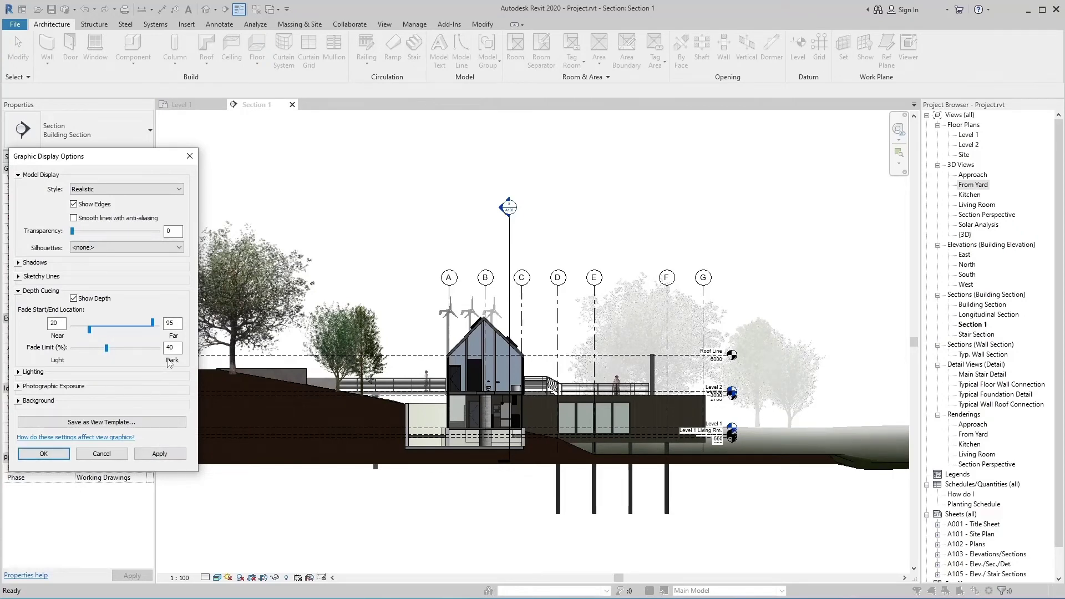
drag(174, 348, 162, 351)
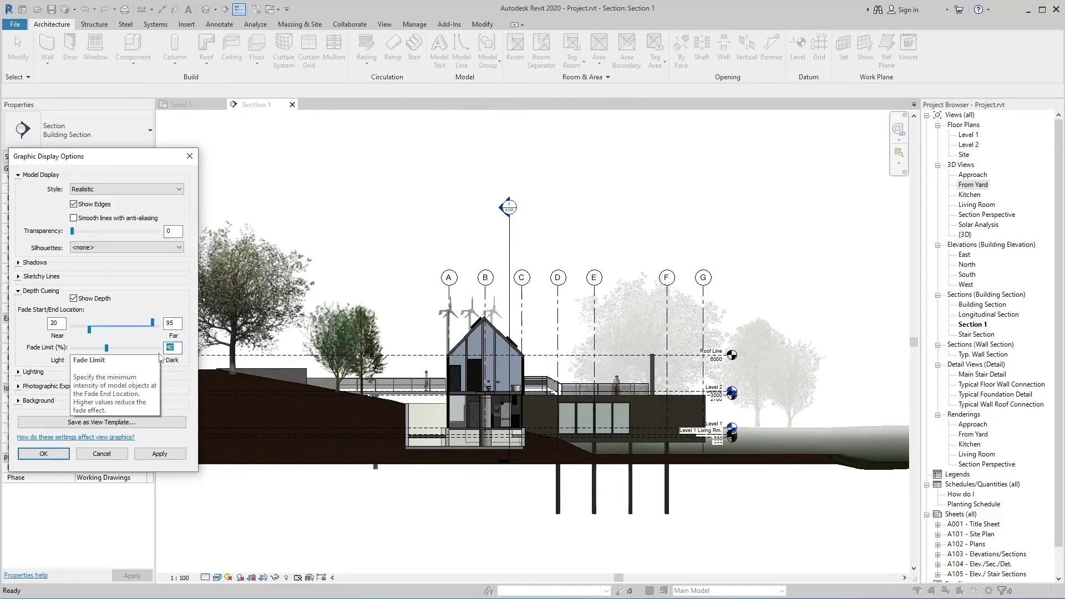
text(40)
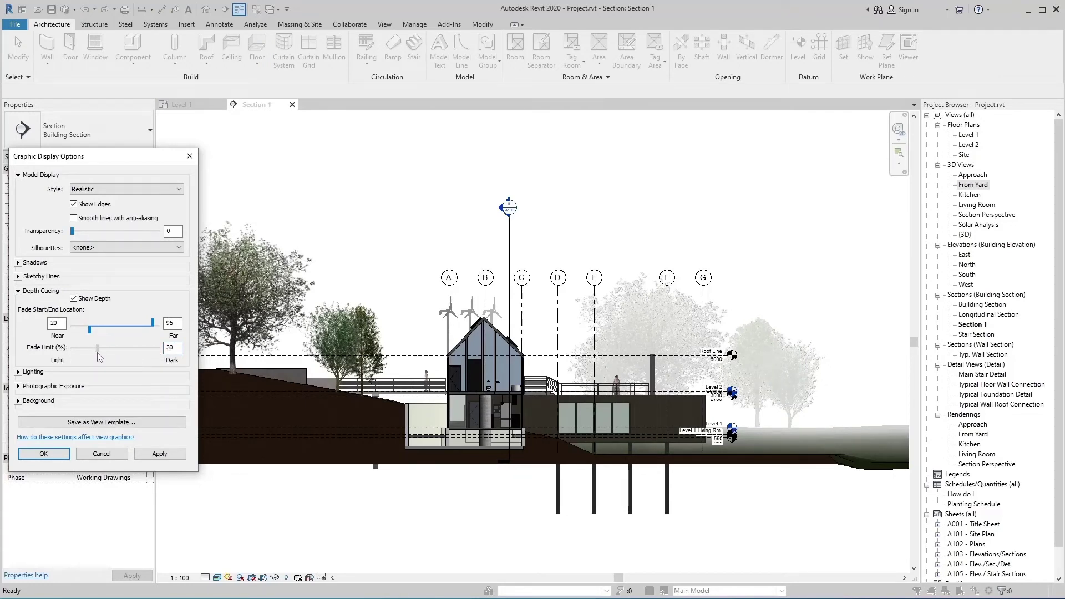
drag(109, 352, 110, 352)
click(159, 454)
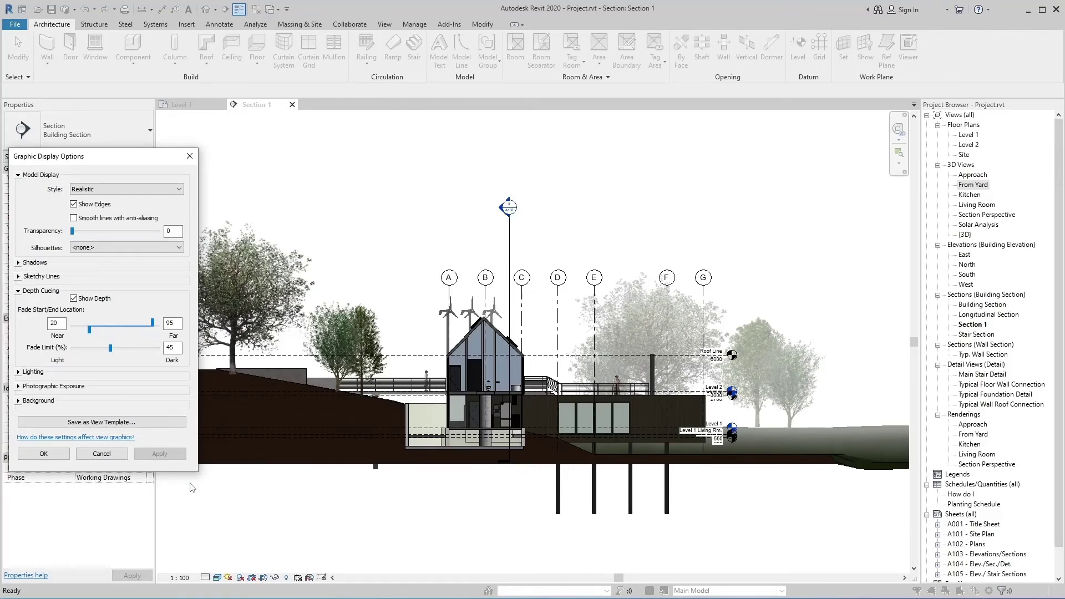
click(45, 455)
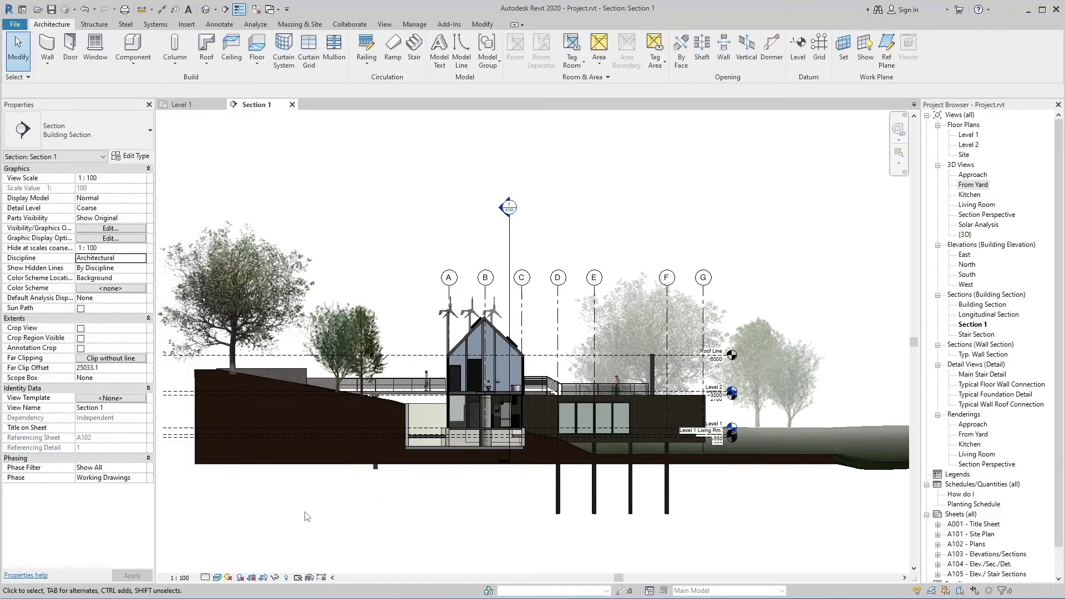
Turn on shadows in the section view, and raise the depth-cueing fade limit to 57%.
click(243, 580)
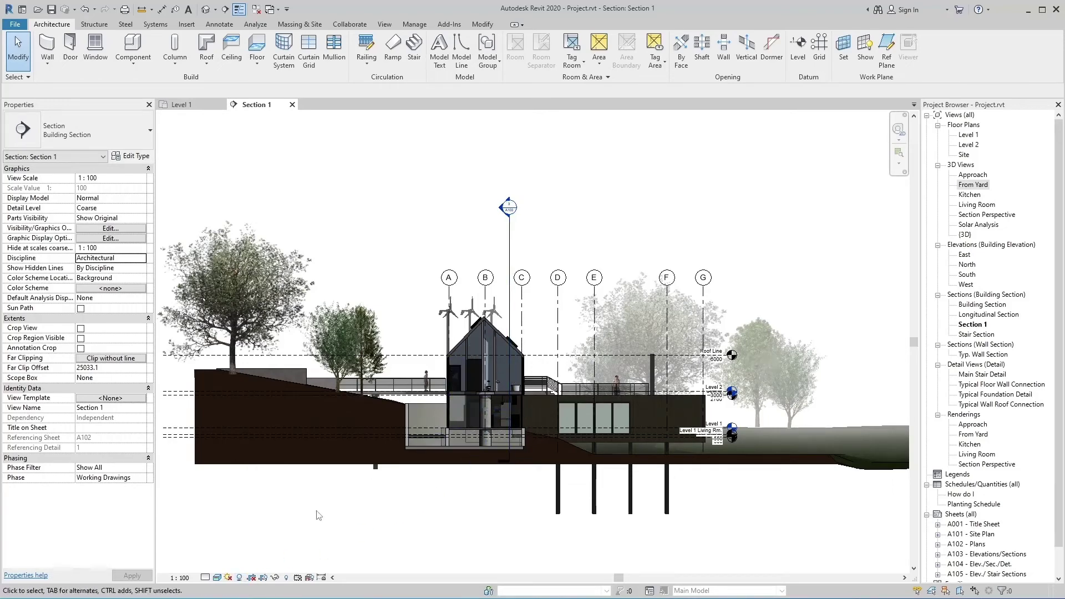
click(217, 578)
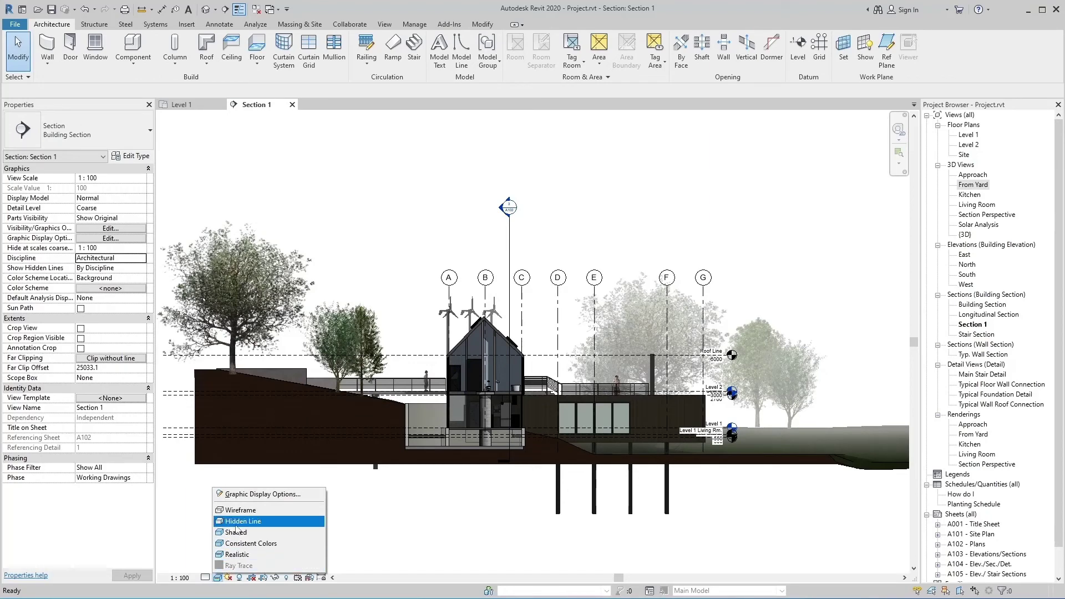
click(250, 494)
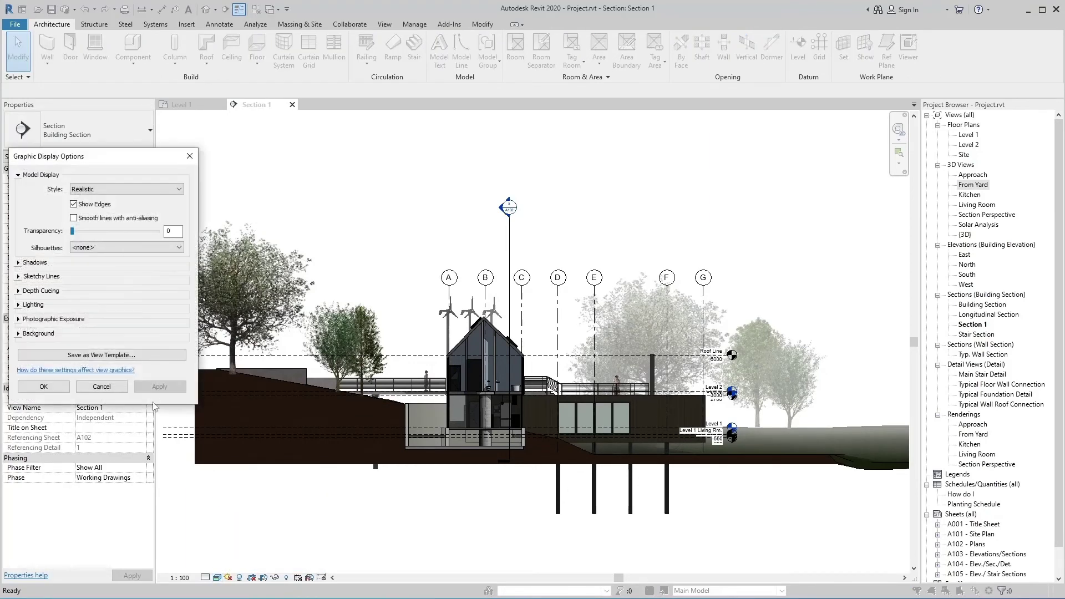
click(19, 291)
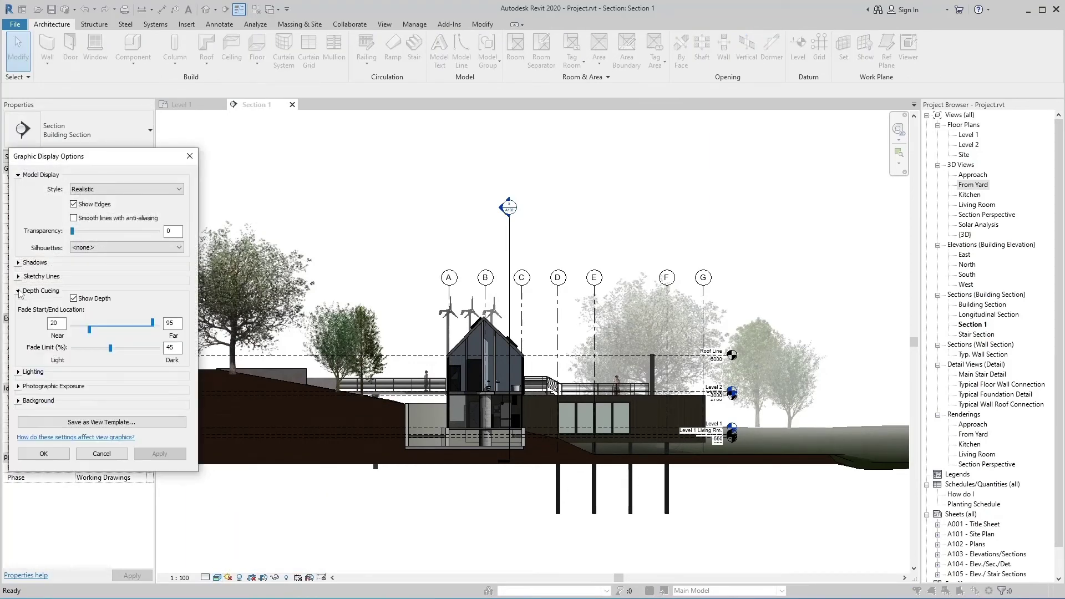
drag(111, 349, 122, 353)
click(161, 454)
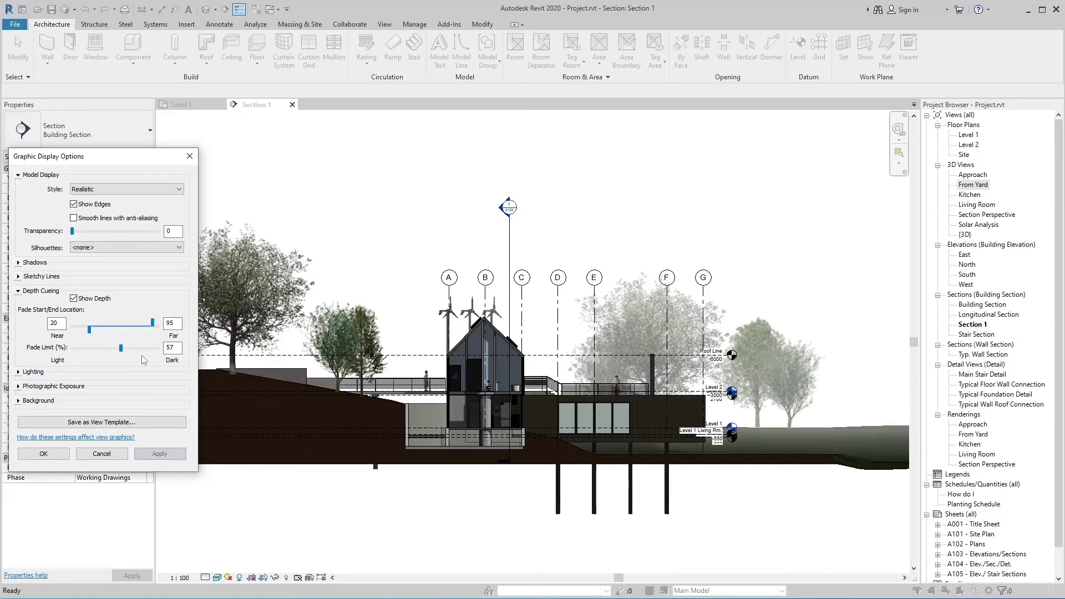
key(ctrl)
key(ctrl)
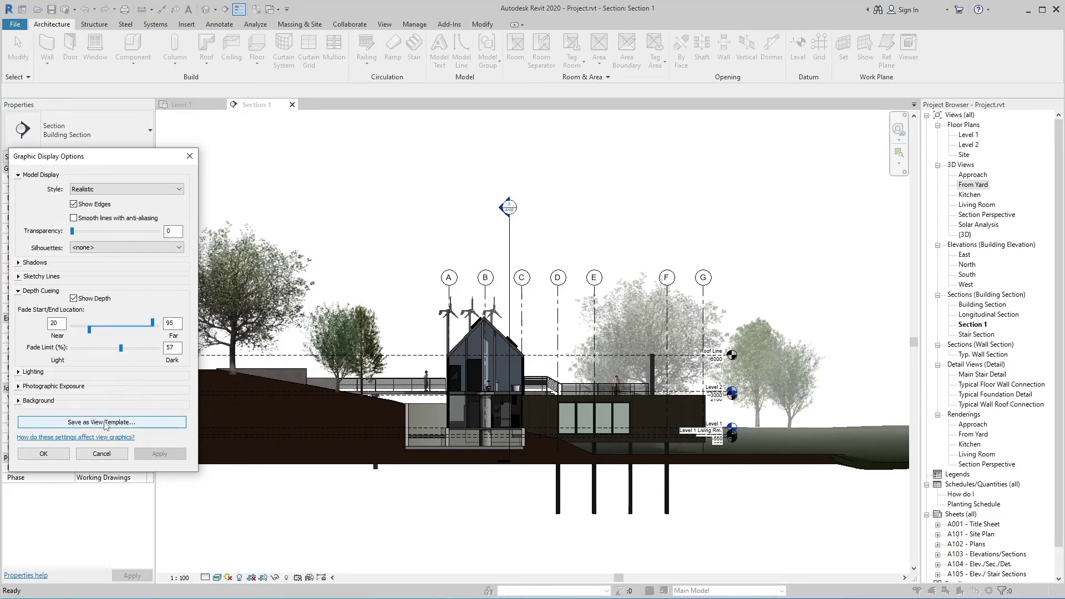
Try saving the display settings as a view template named 123, and cancel out of the View Templates dialog.
click(106, 424)
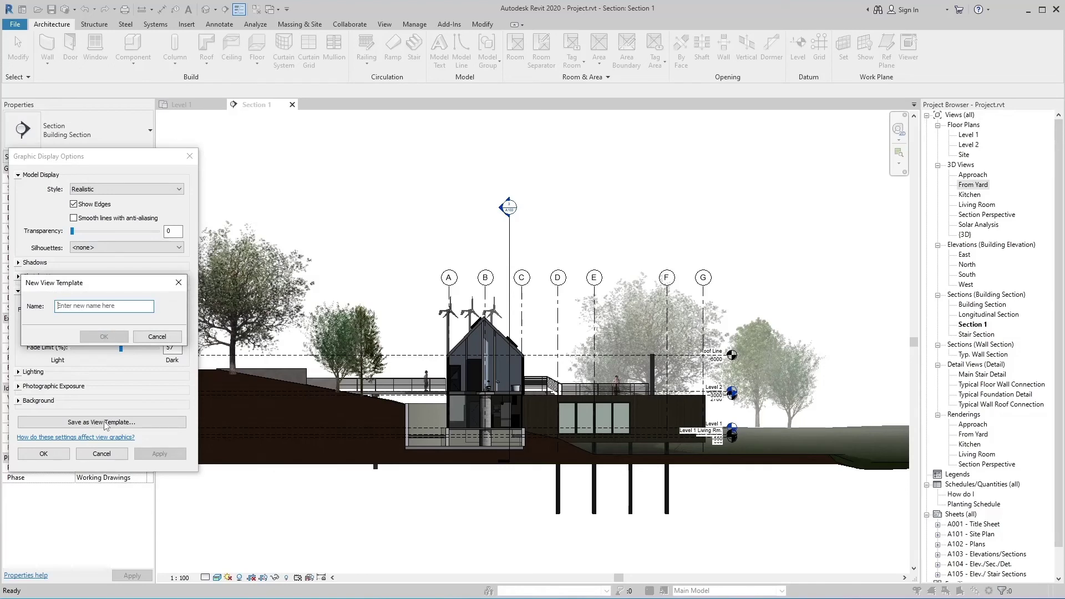
text(123)
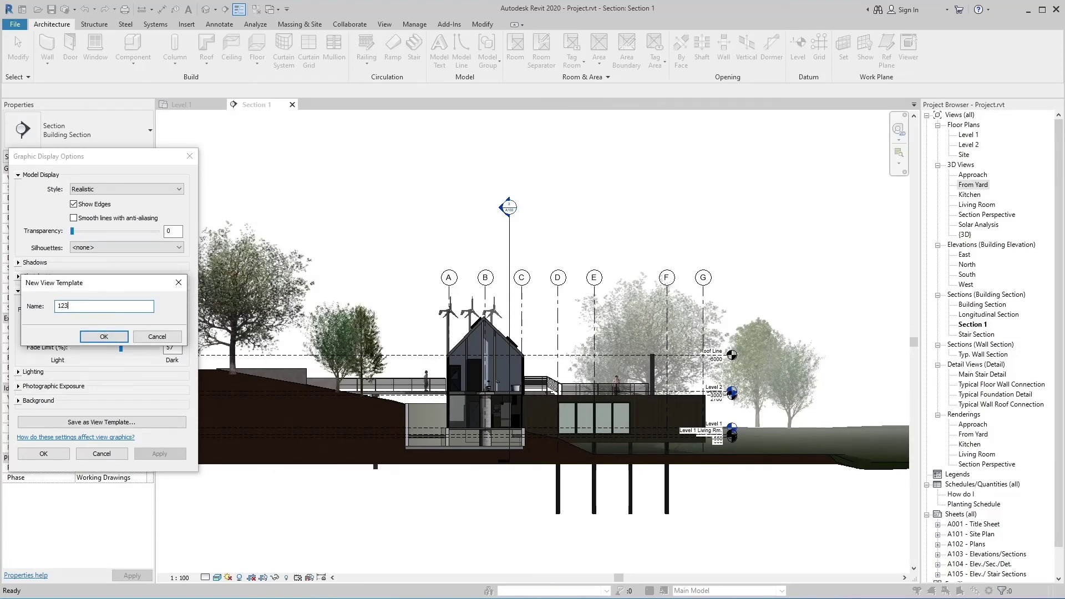
click(111, 336)
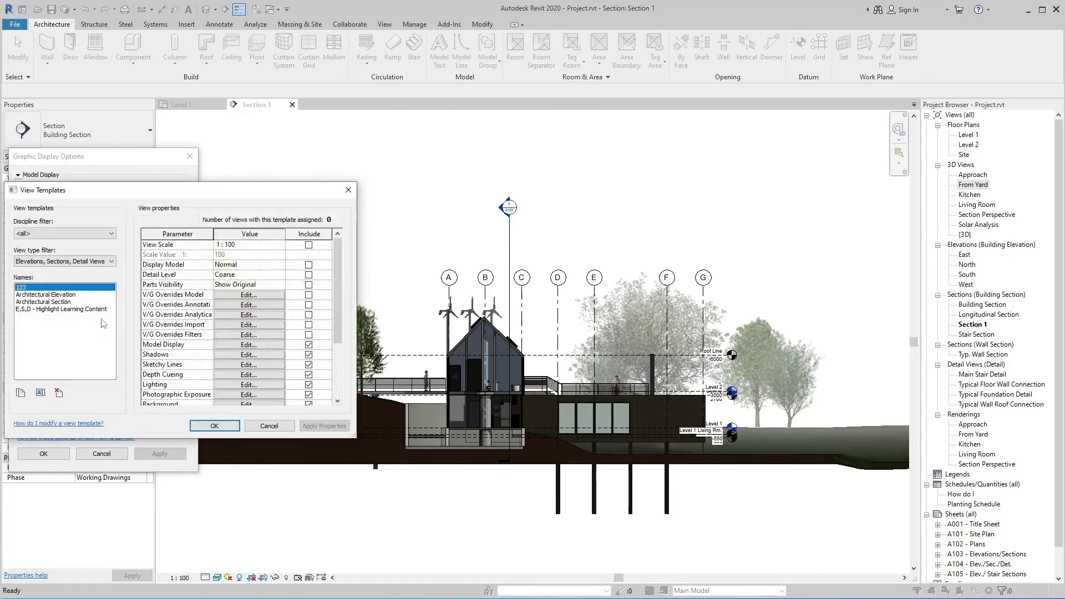
click(34, 288)
click(37, 288)
click(261, 425)
click(21, 299)
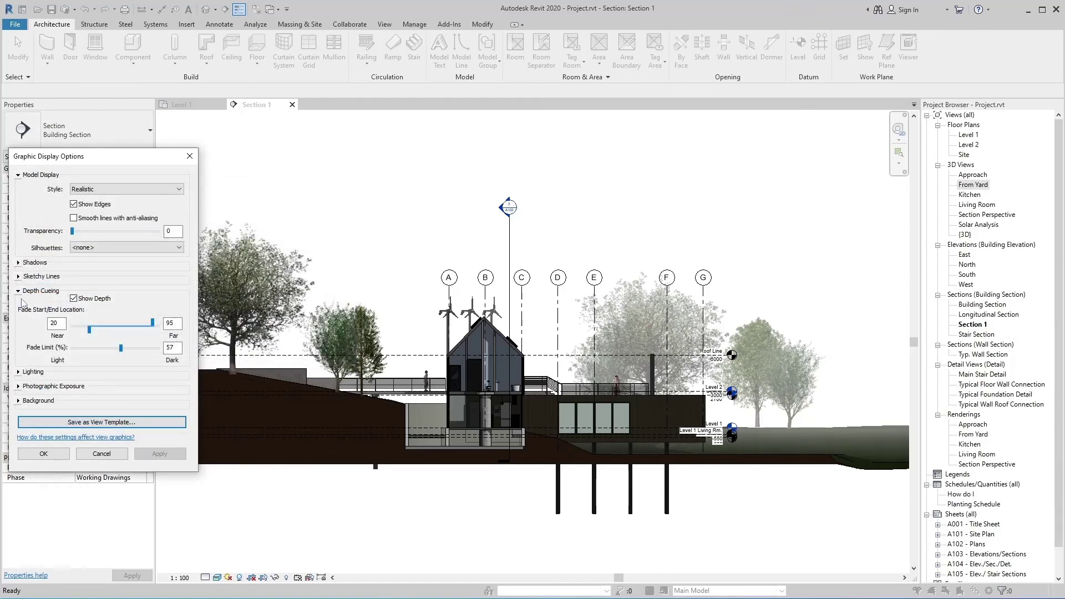